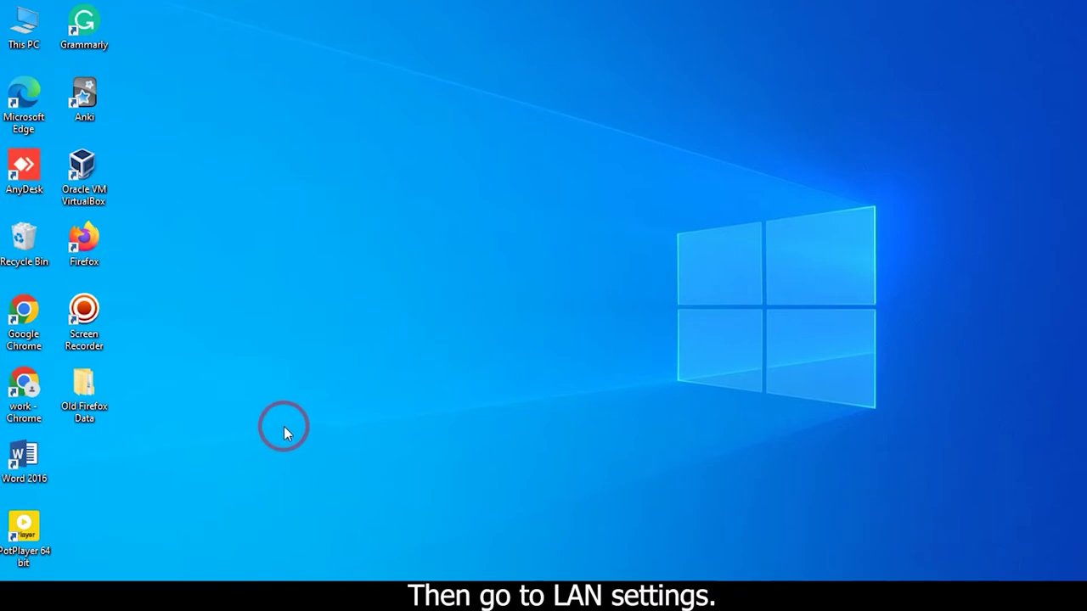
Open the network status flyout from the Windows taskbar tray
click(948, 578)
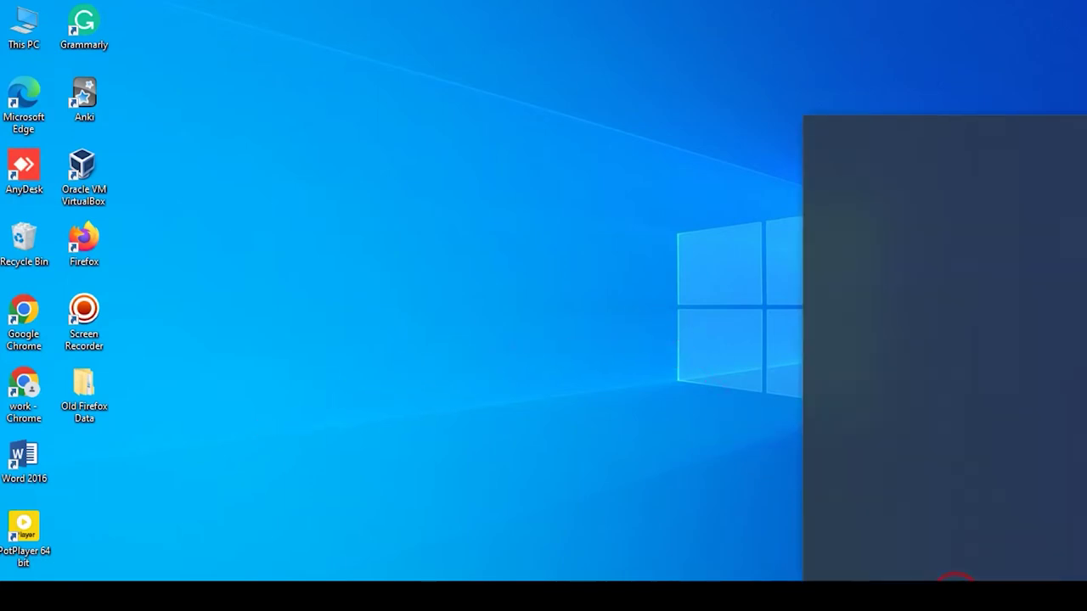
Open the Ethernet adapter's properties via Network & Internet settings and adapter options
click(884, 497)
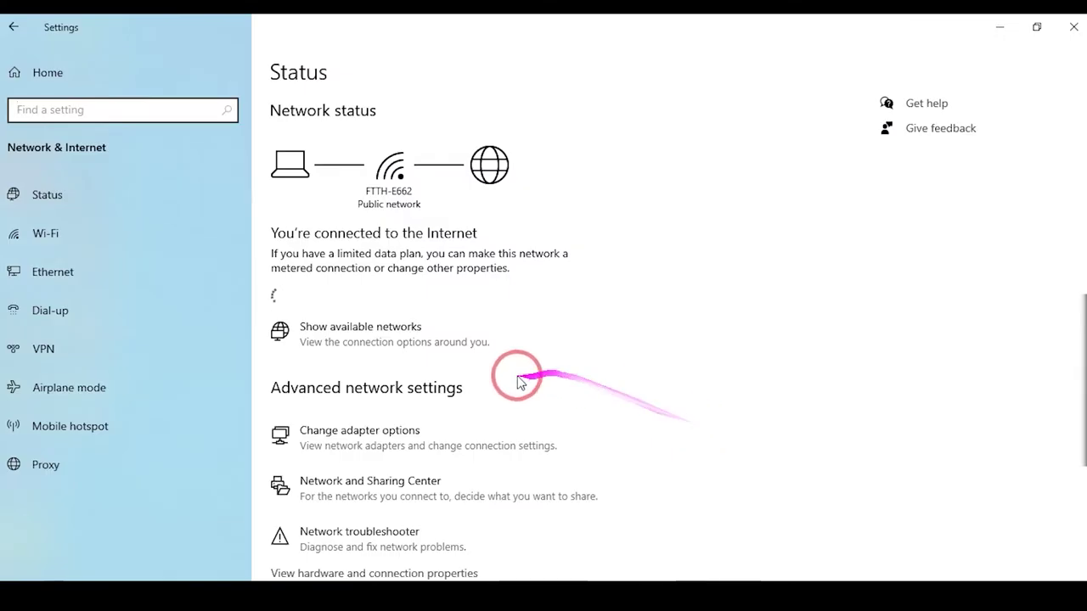
click(356, 434)
scroll(363, 485, down, 2)
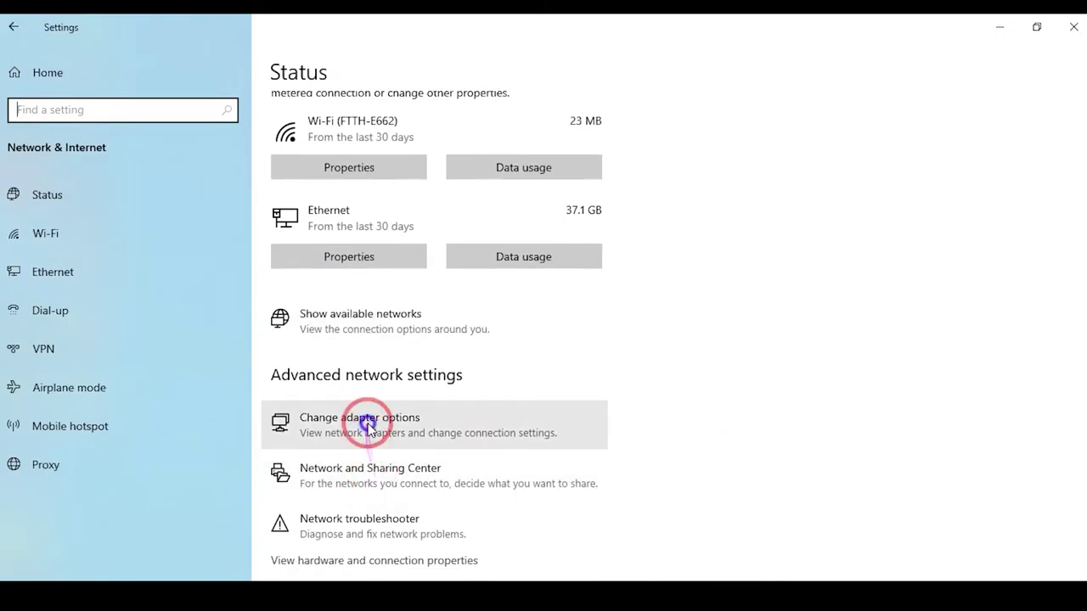
click(367, 422)
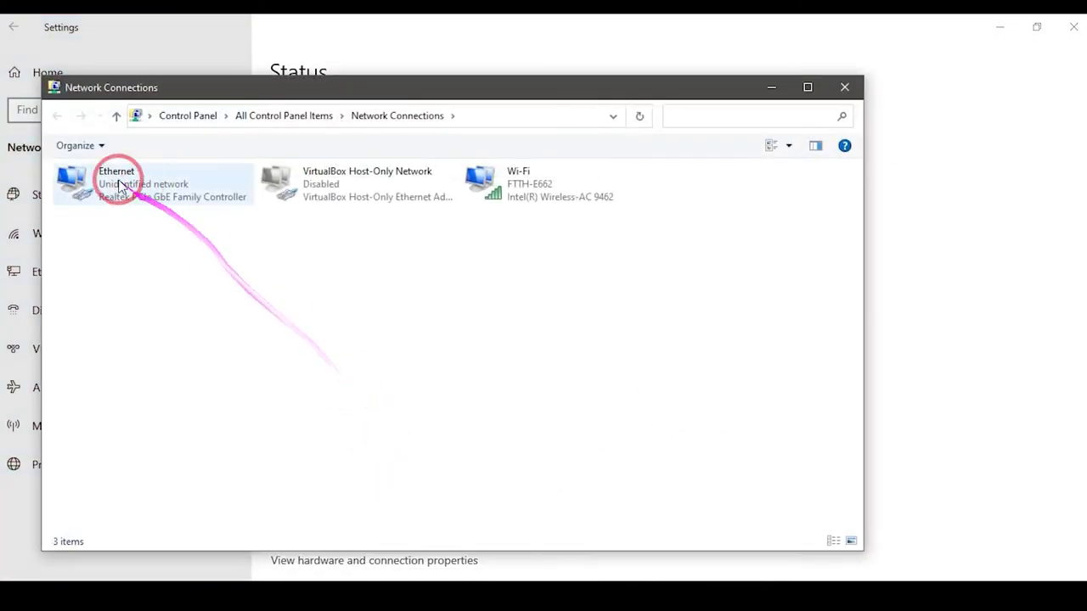
double_click(114, 183)
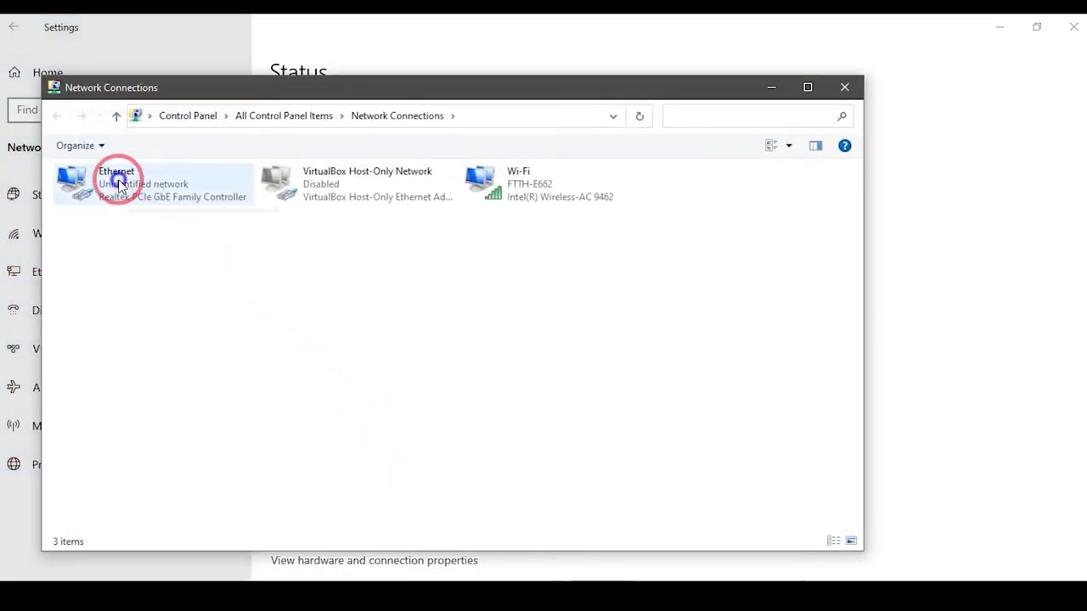
click(453, 448)
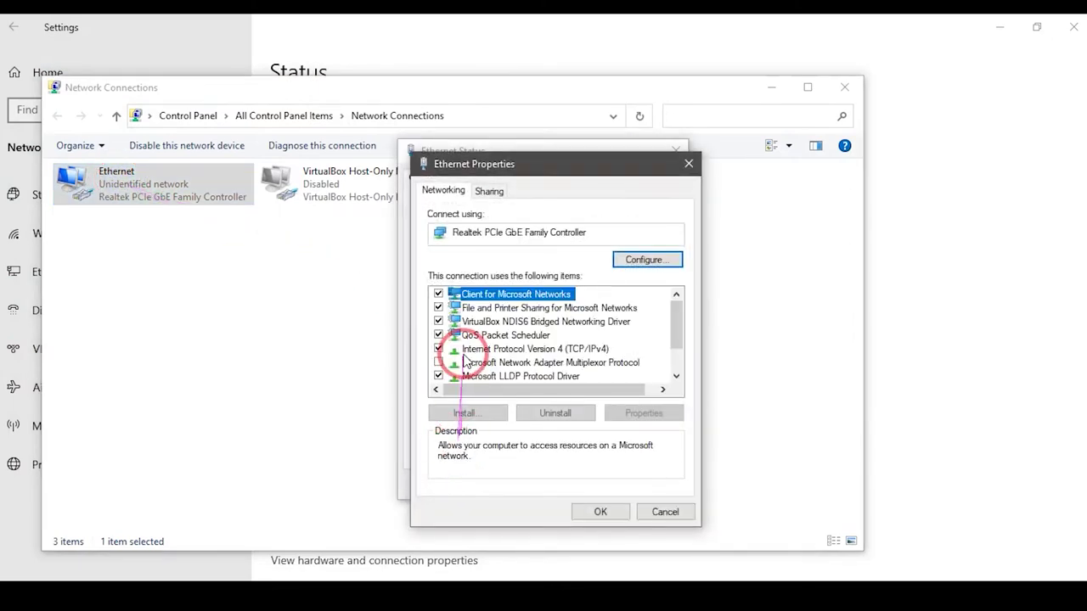
Give Ethernet IPv4 a manual IP address and subnet mask, then close all dialogs
click(554, 352)
double_click(554, 356)
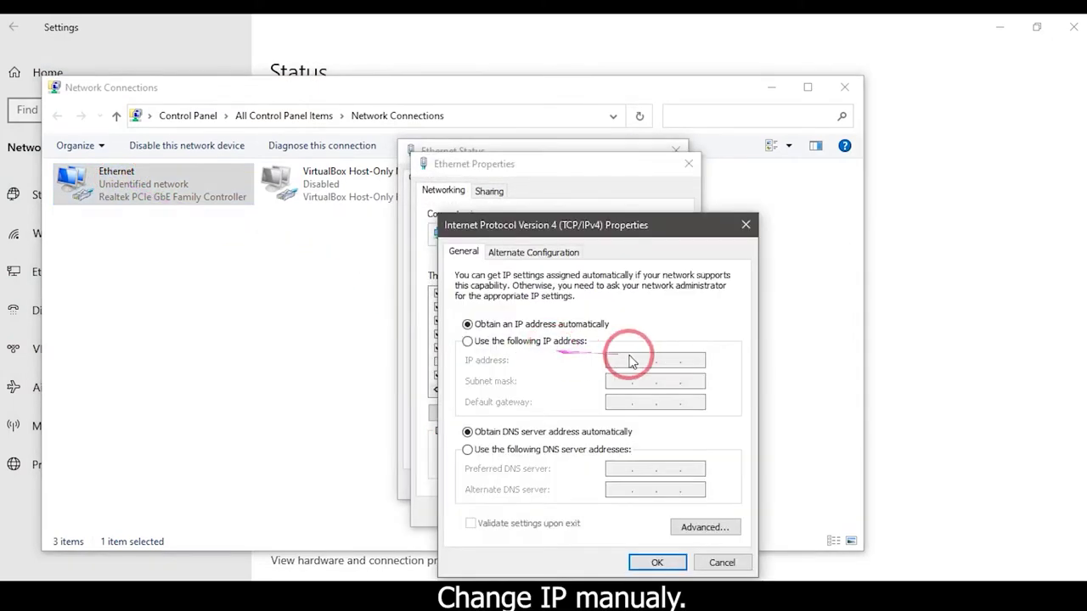
click(467, 340)
click(623, 363)
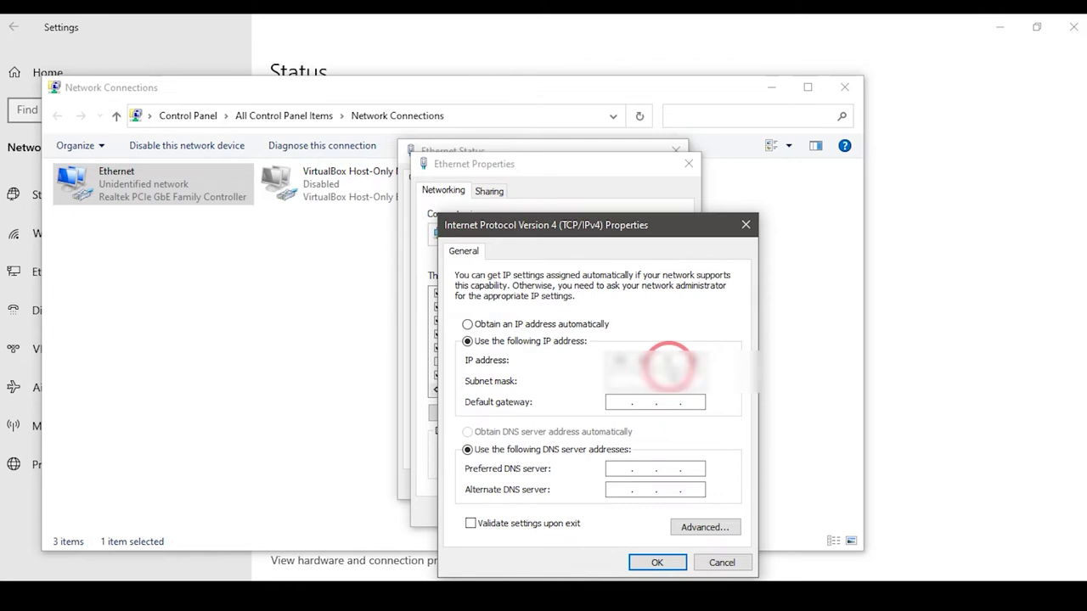
click(659, 563)
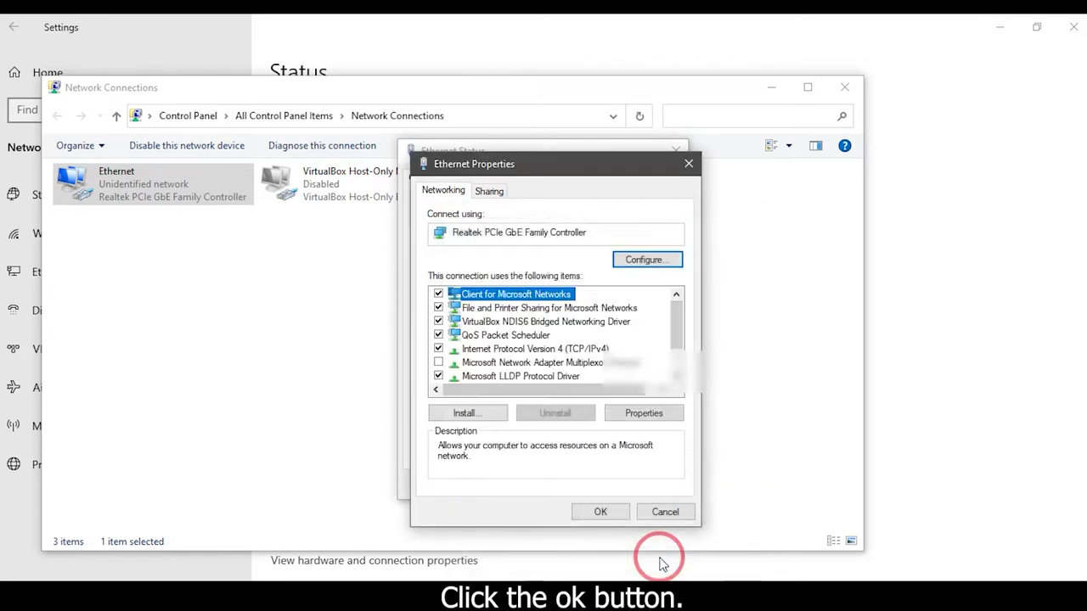
click(604, 513)
click(650, 484)
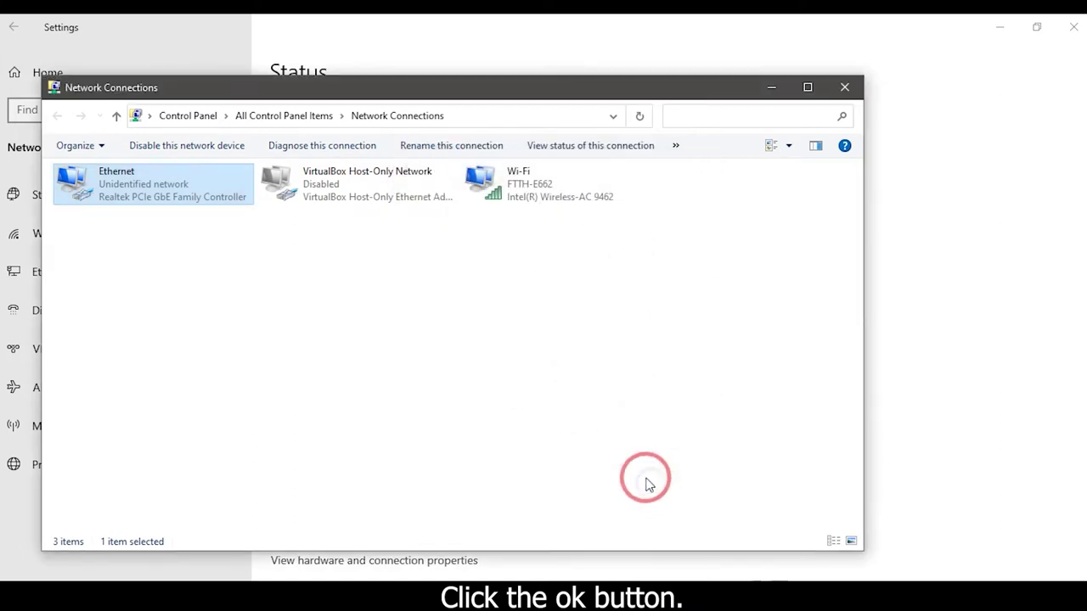
Minimize Settings and browse to 192.168.8.200 in the work Chrome profile
click(772, 87)
click(1000, 28)
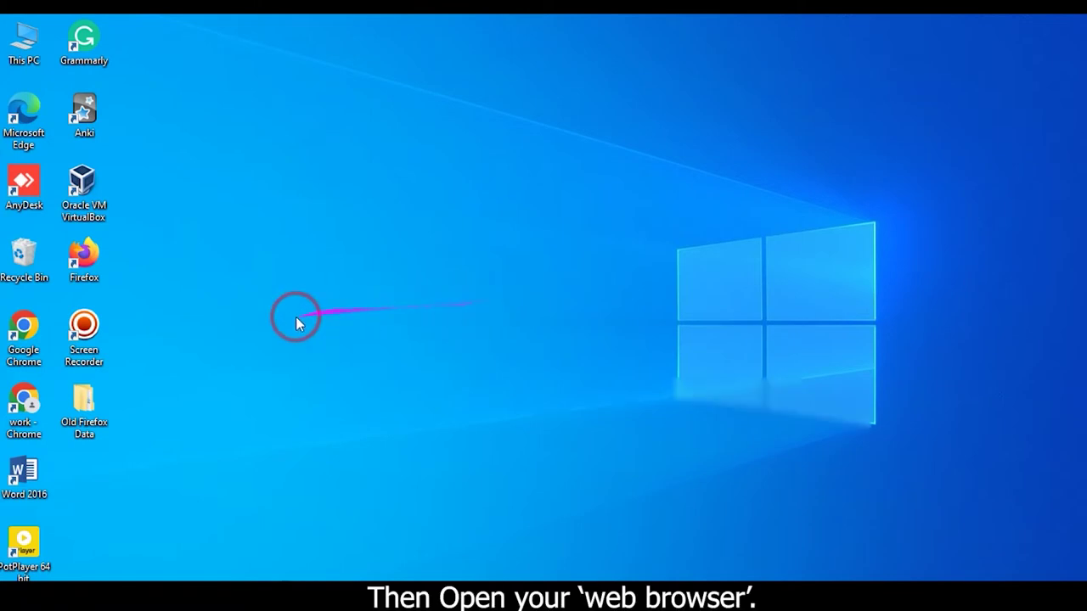
double_click(28, 401)
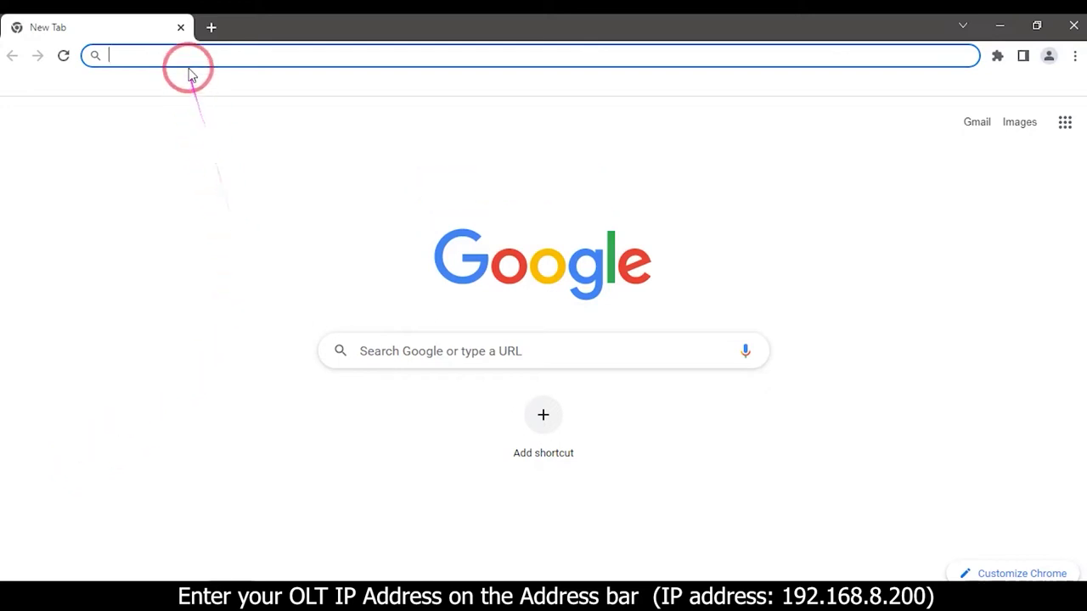
text(192.1)
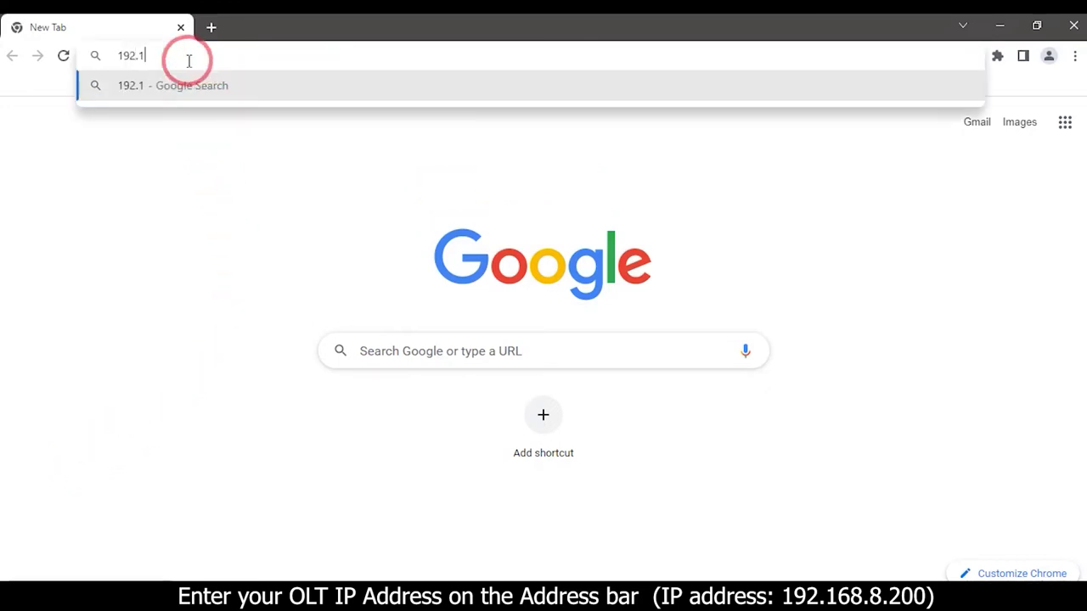
text(68.)
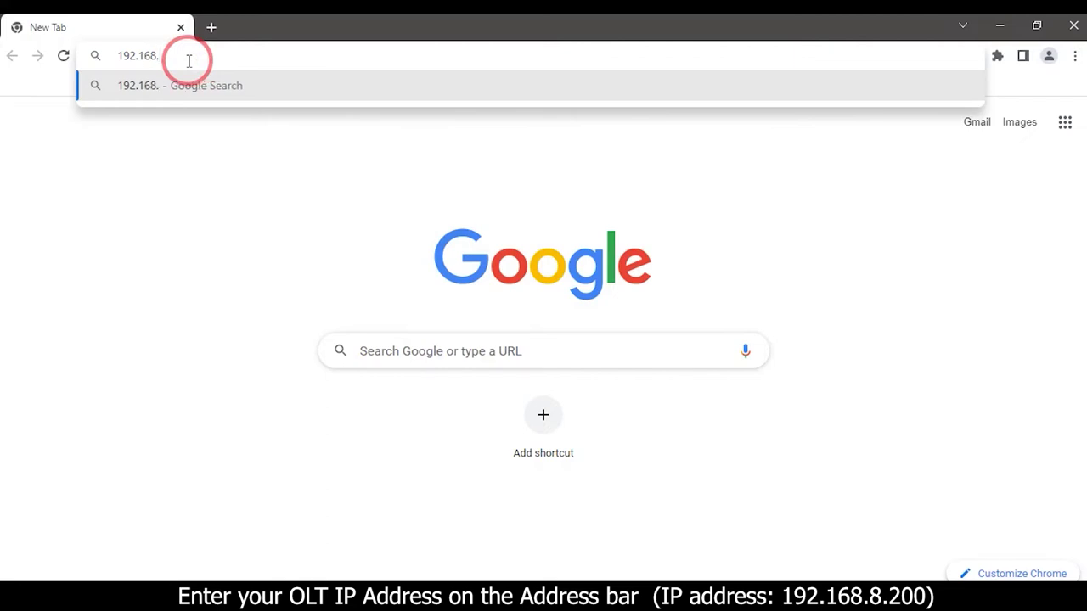
text(8.)
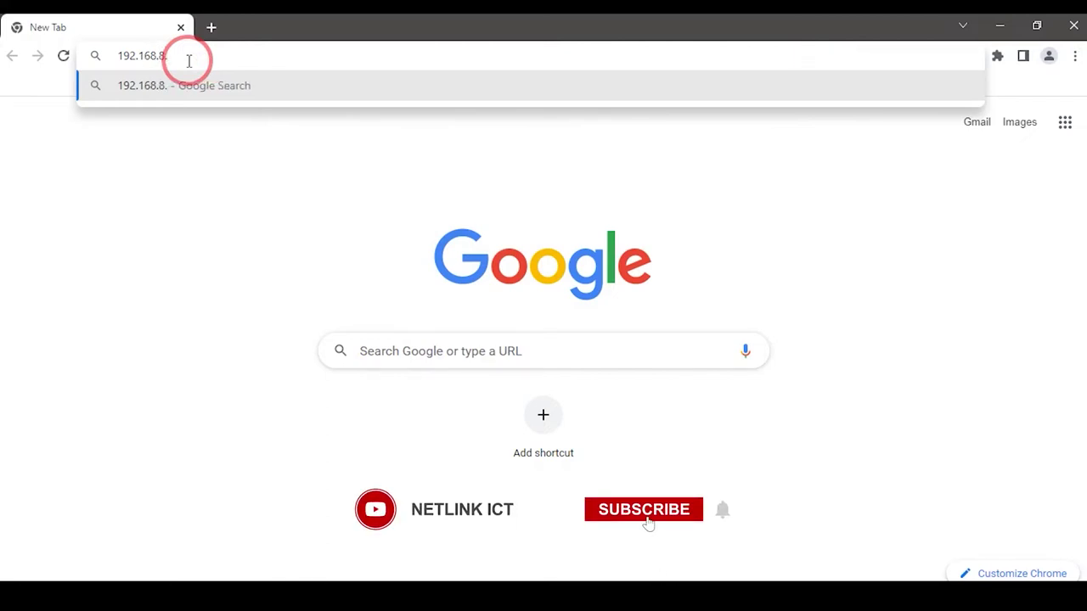
text(200)
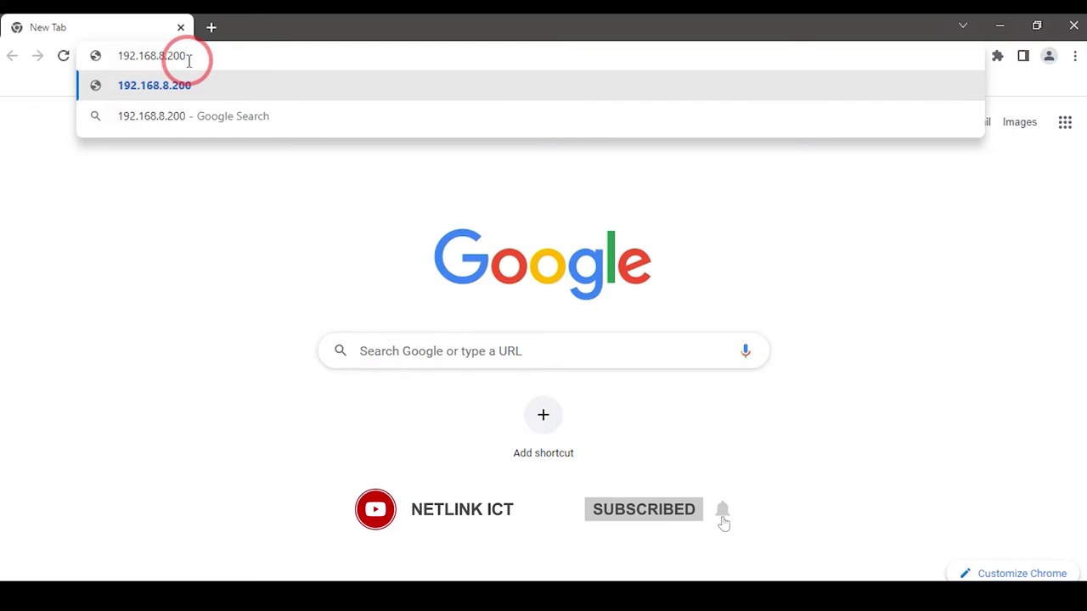
key(Return)
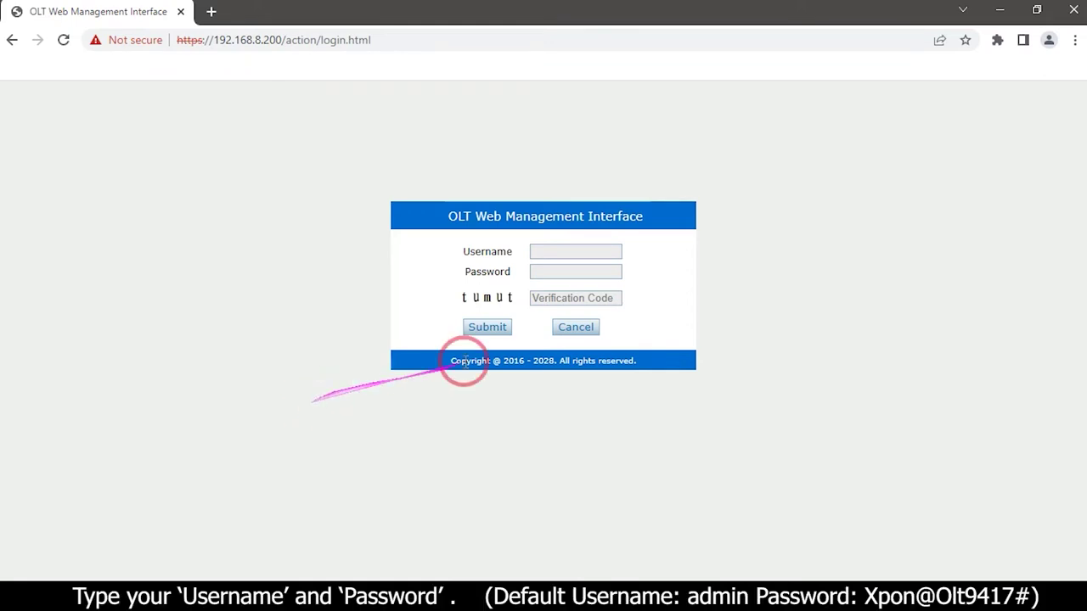
Log in with the username, password and verification code, then go to VLAN configuration
click(574, 253)
text(admin)
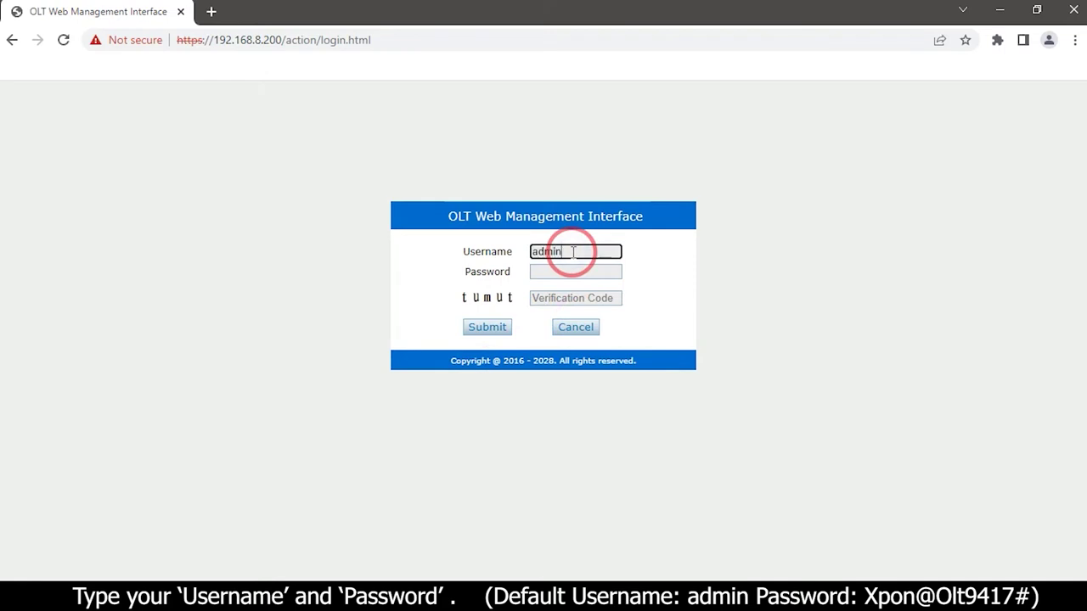
click(563, 275)
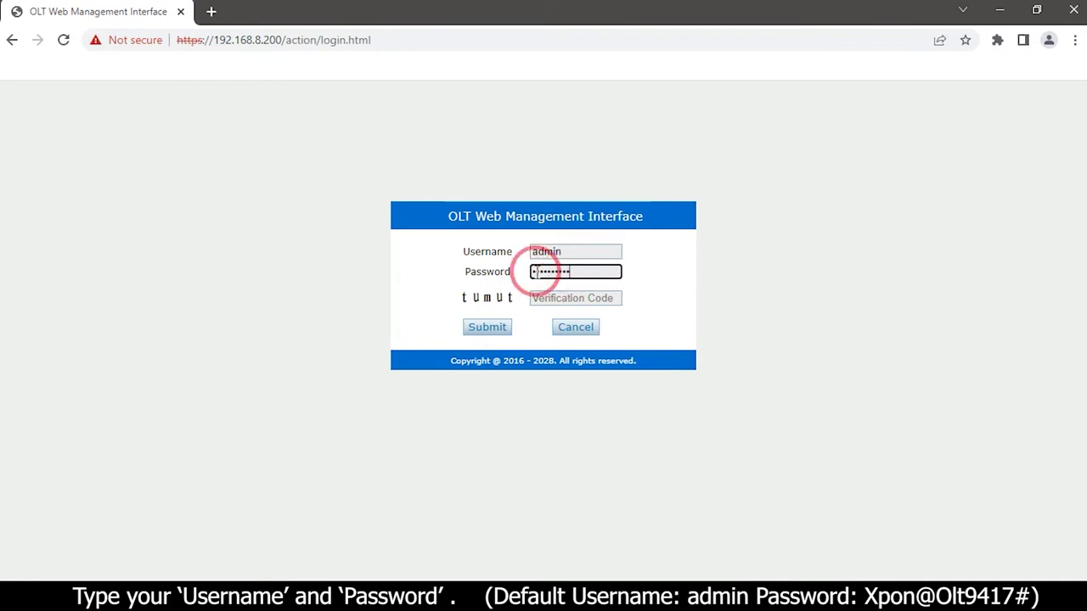
click(542, 299)
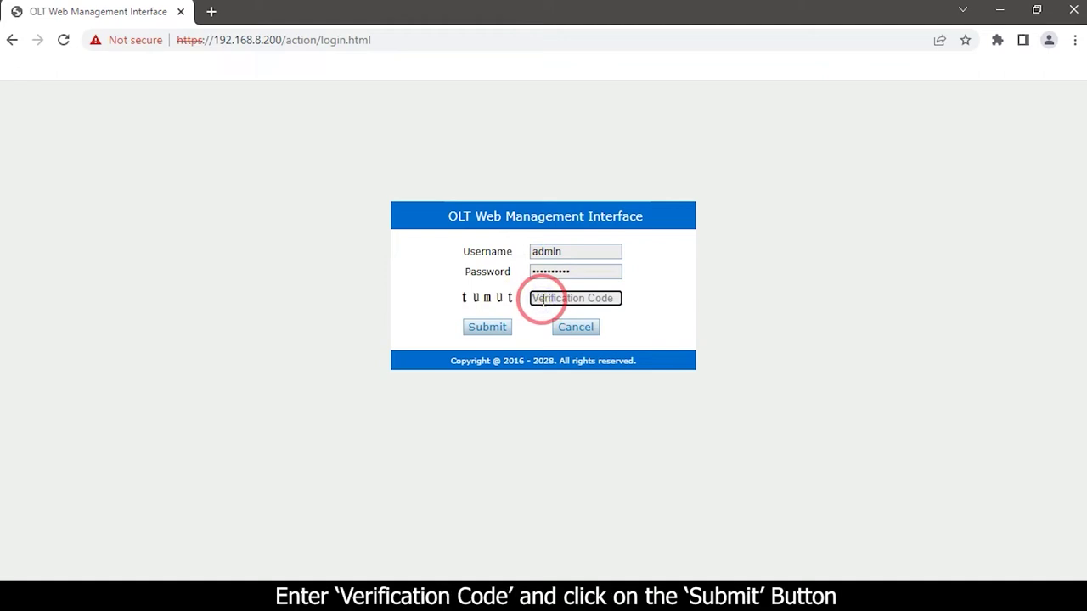
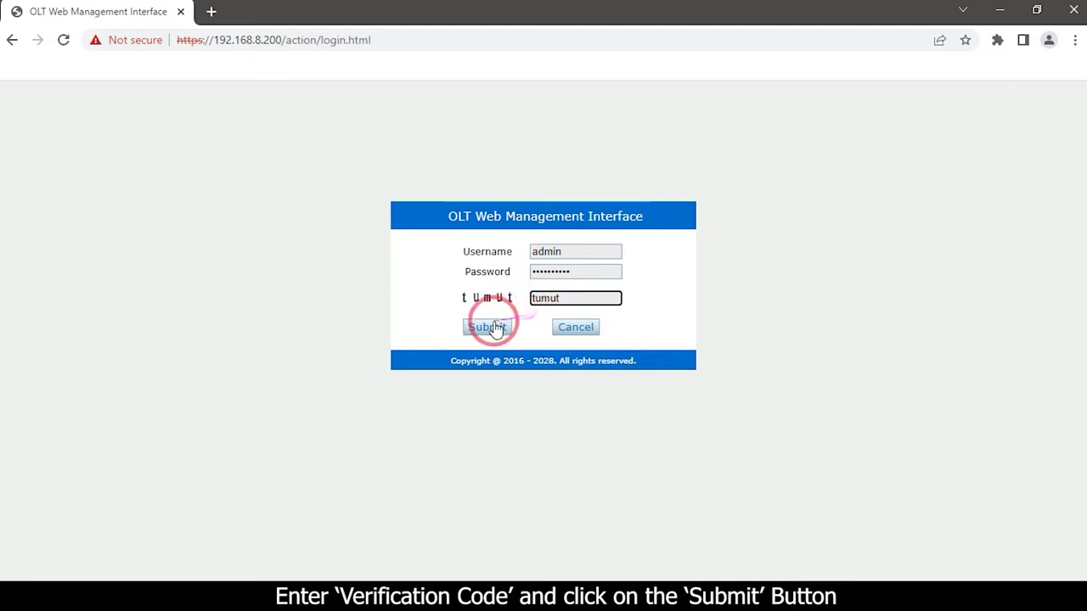
click(488, 327)
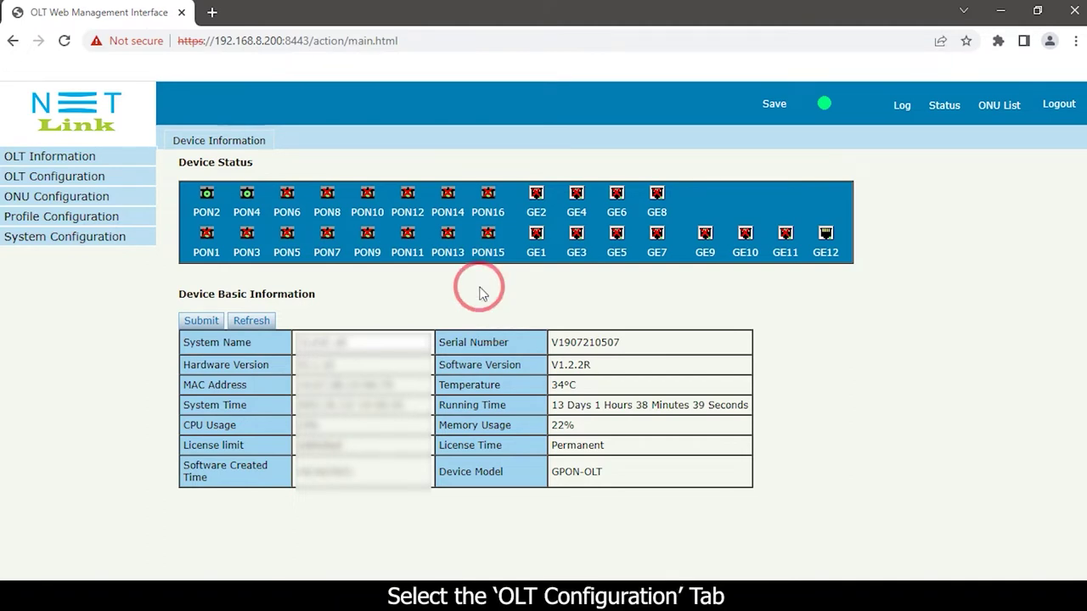
click(61, 178)
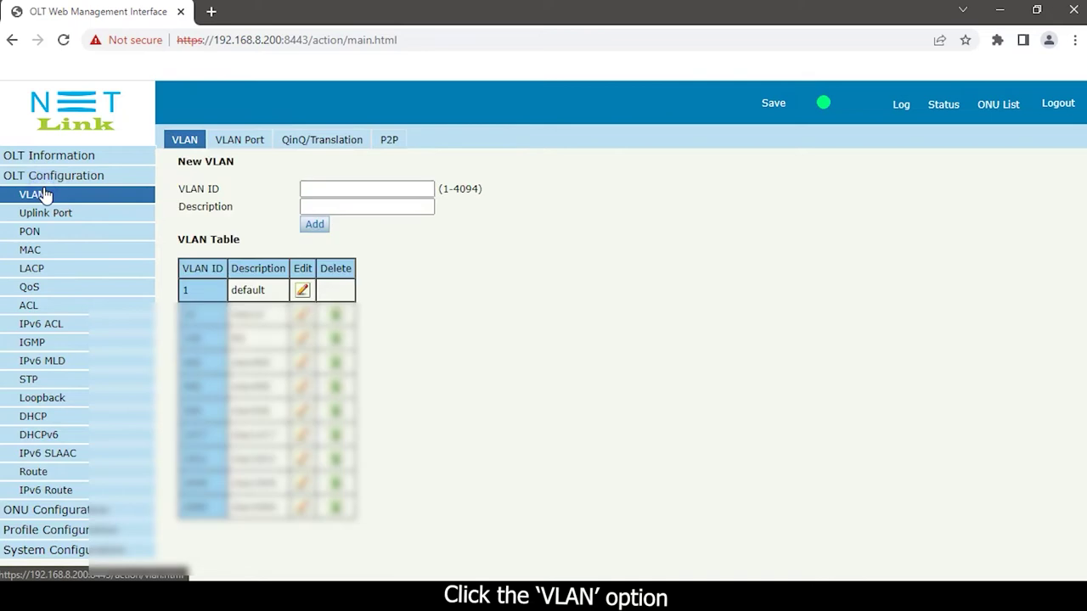
Add VLAN ID 101 with description 'vlan101' to the VLAN table
click(329, 186)
text(1)
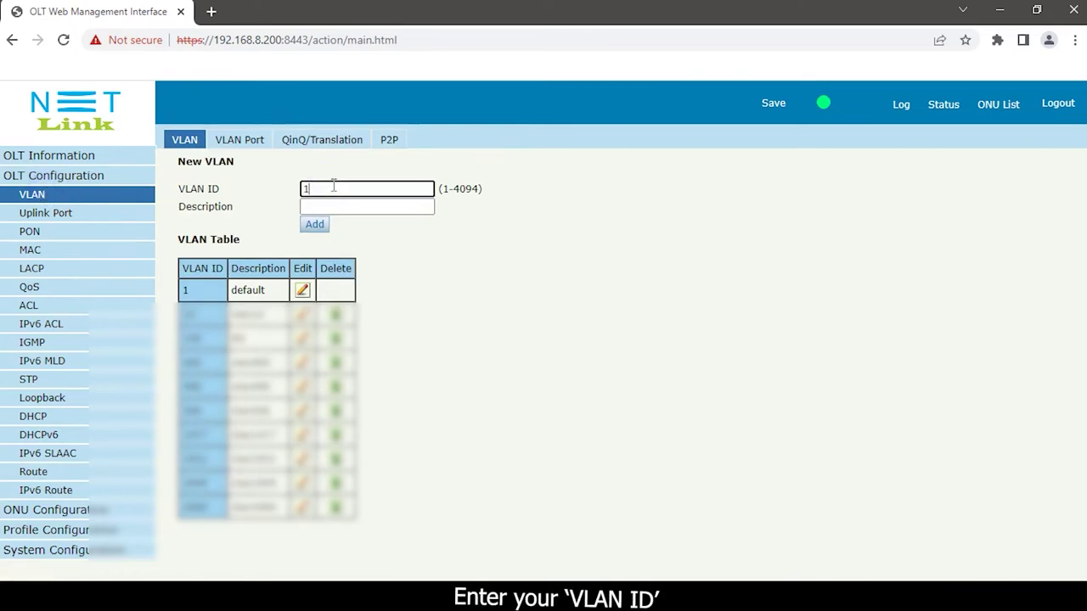
text(01)
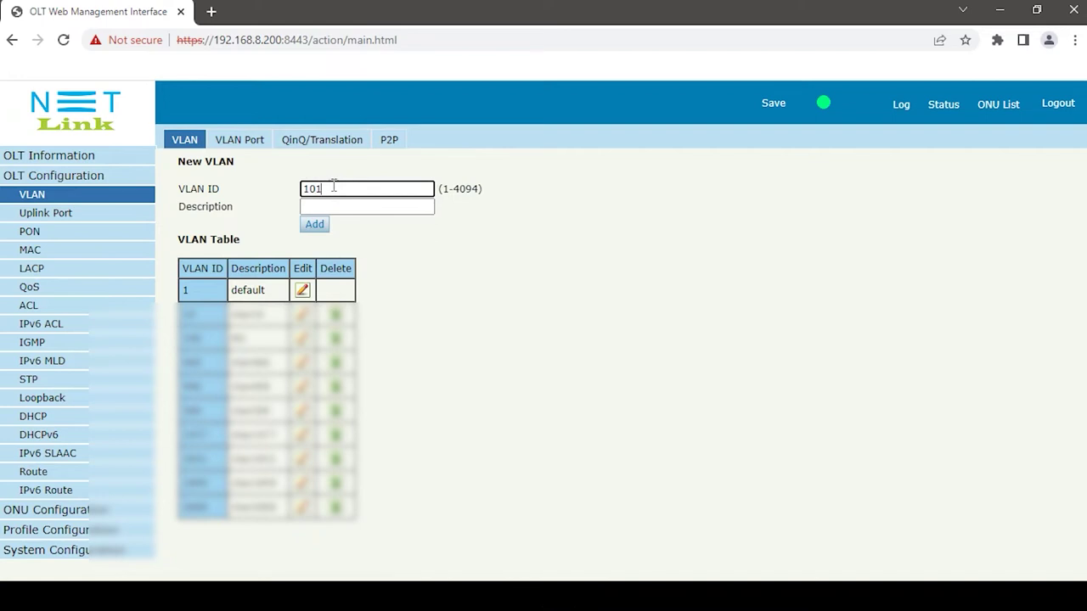
click(316, 211)
text(vlan101)
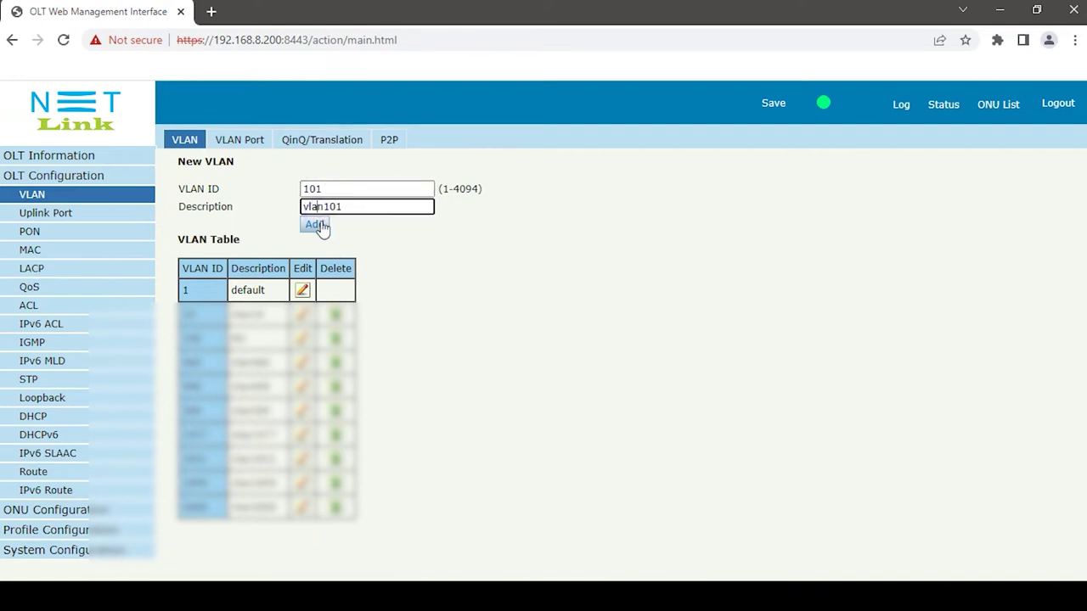
click(316, 225)
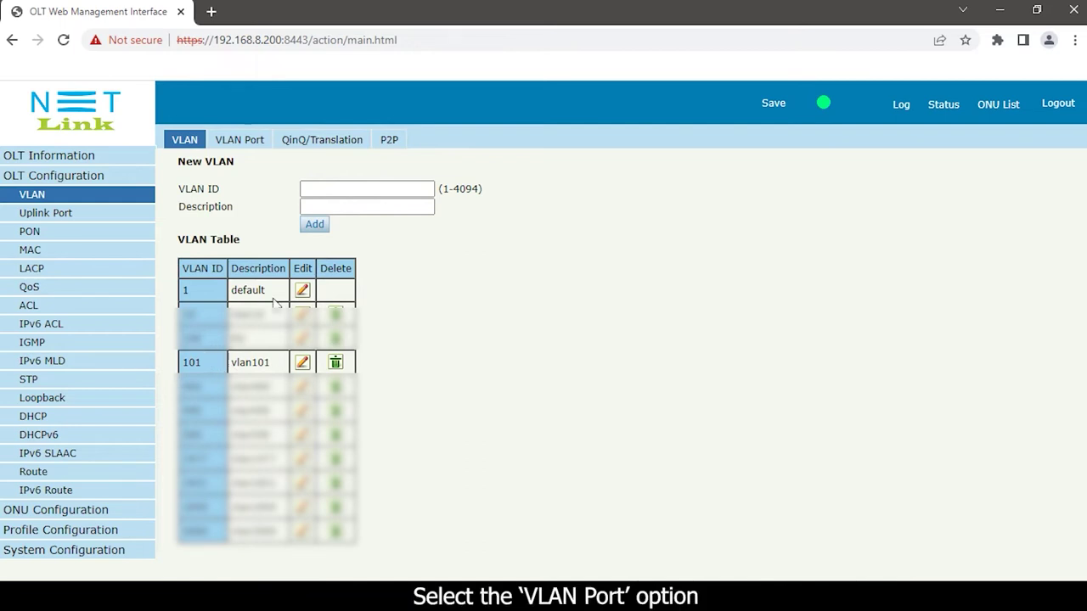
On the VLAN Port page, mark GE1, GE2, GE7, GE8, GE10, GE12 forbidden for VLAN 1 and submit
click(251, 149)
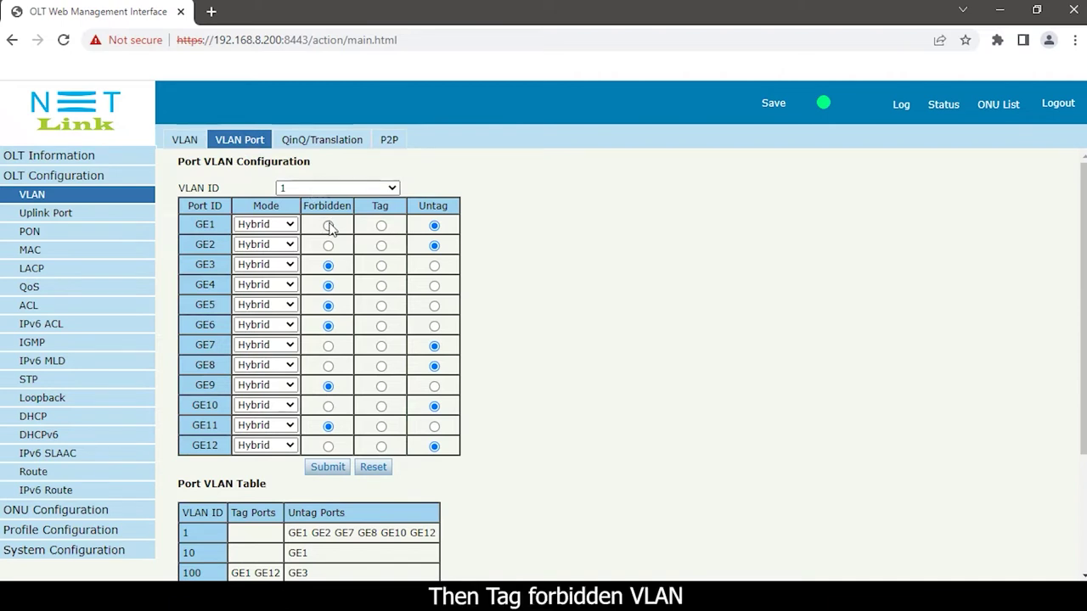
click(328, 225)
click(328, 246)
click(328, 346)
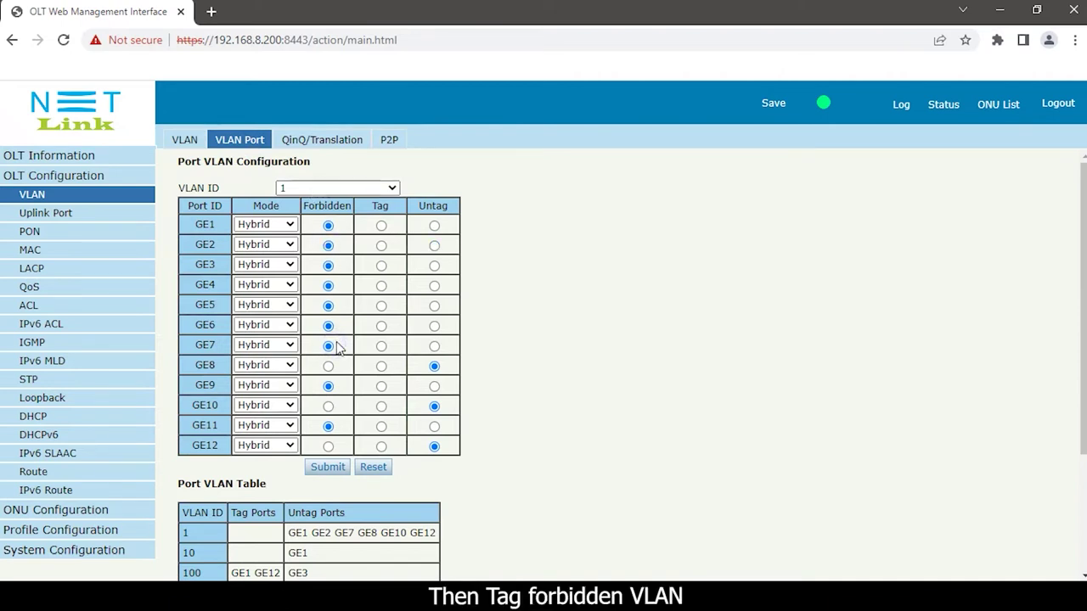
click(327, 366)
click(328, 406)
click(328, 446)
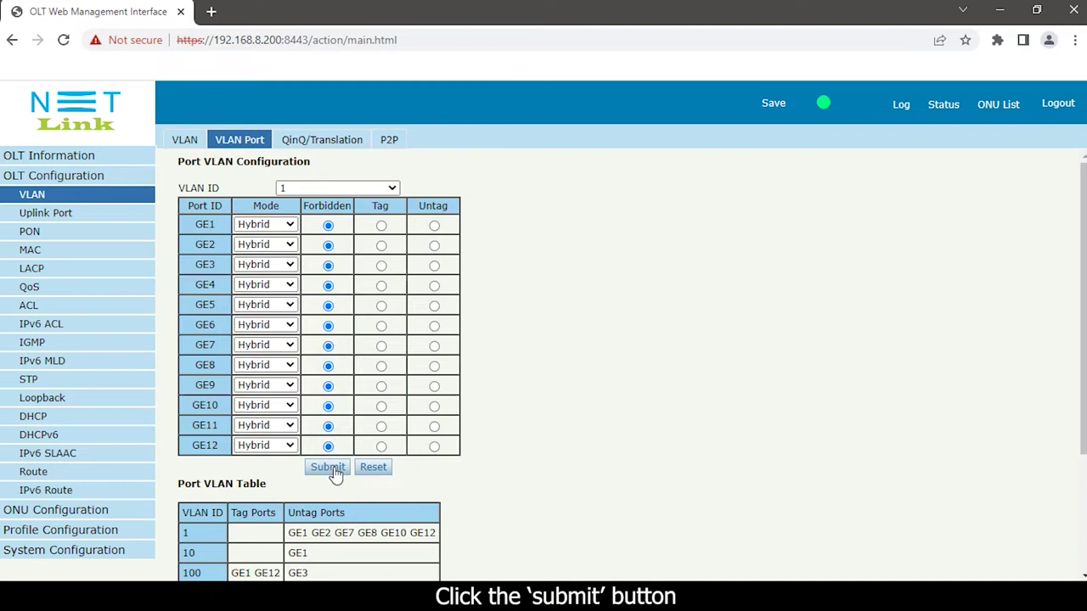
click(336, 471)
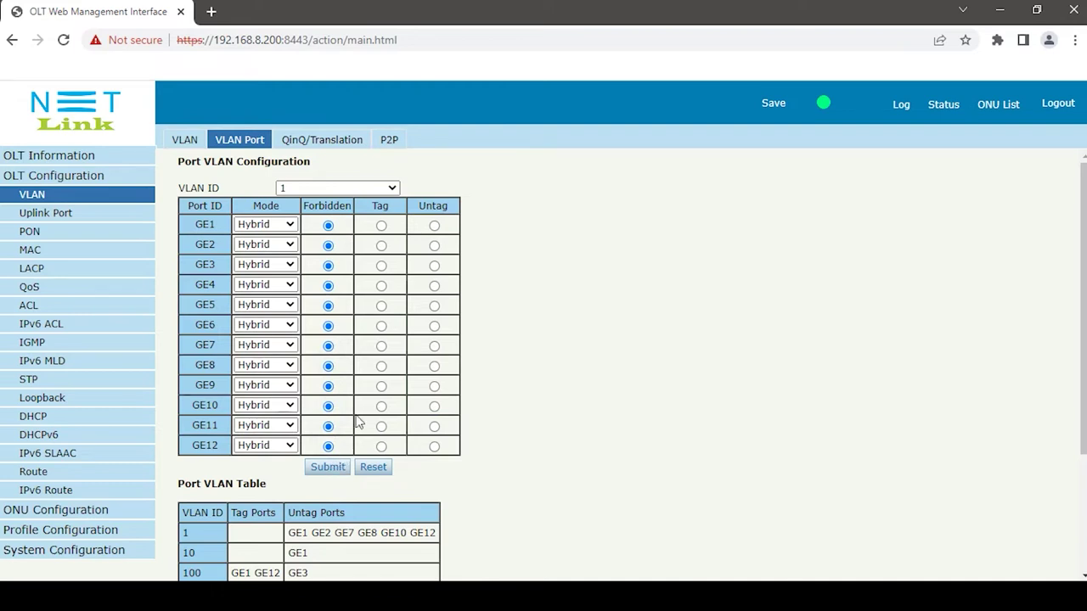
click(392, 189)
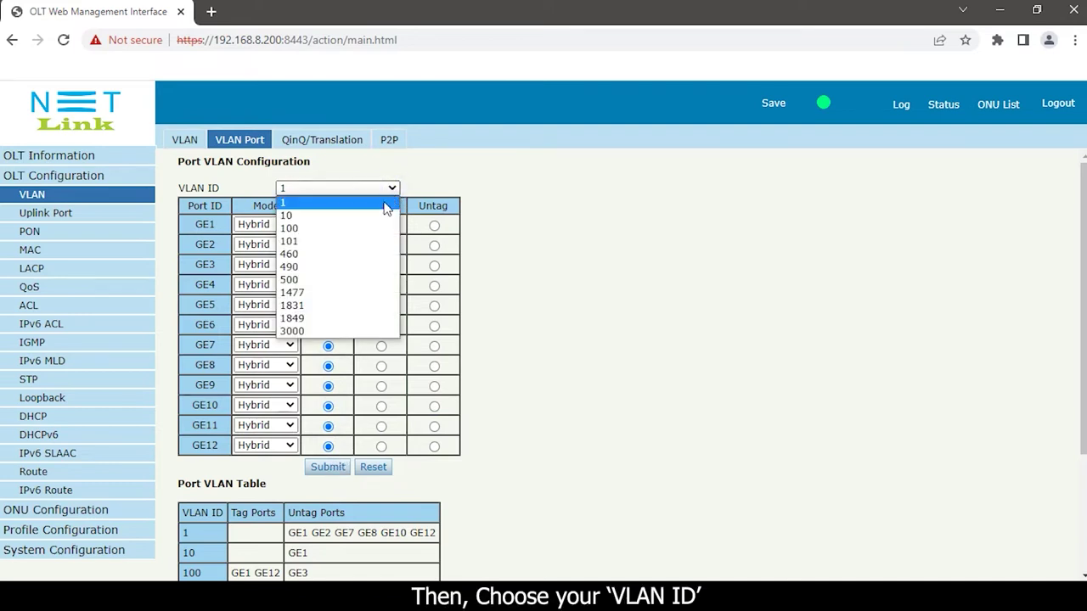
Select VLAN 101, set GE3 to Tag, submit, and review the Port VLAN Table
click(382, 243)
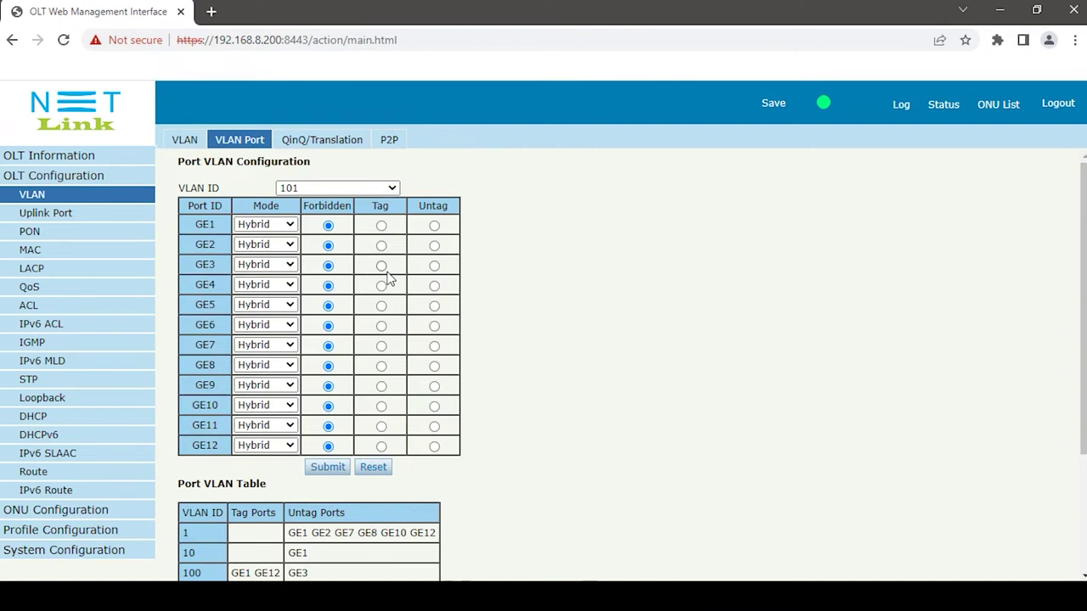
click(383, 267)
click(328, 468)
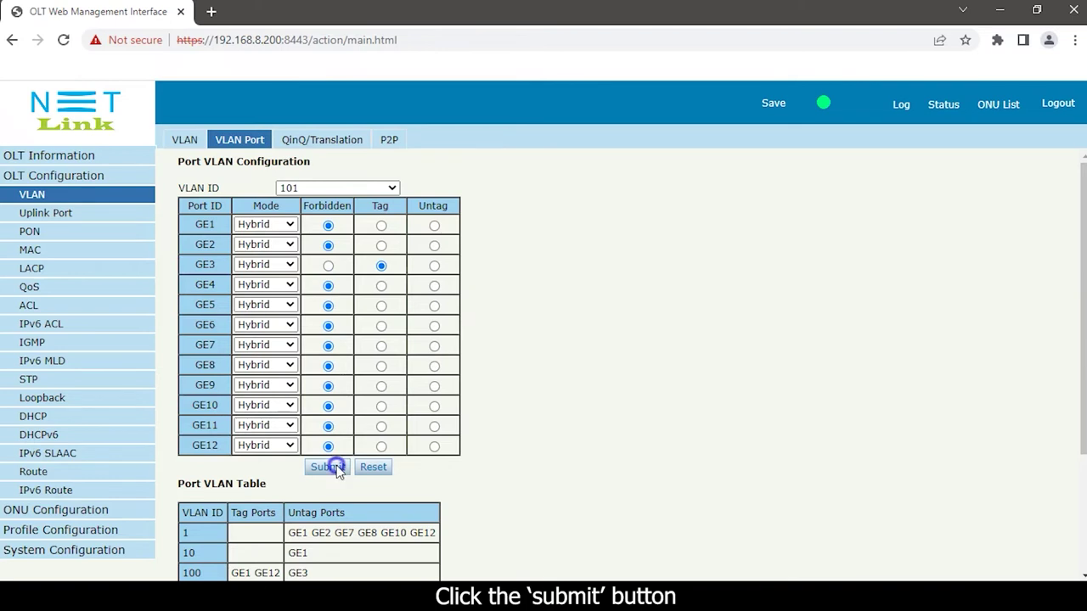
scroll(334, 459, down, 1)
scroll(334, 459, down, 2)
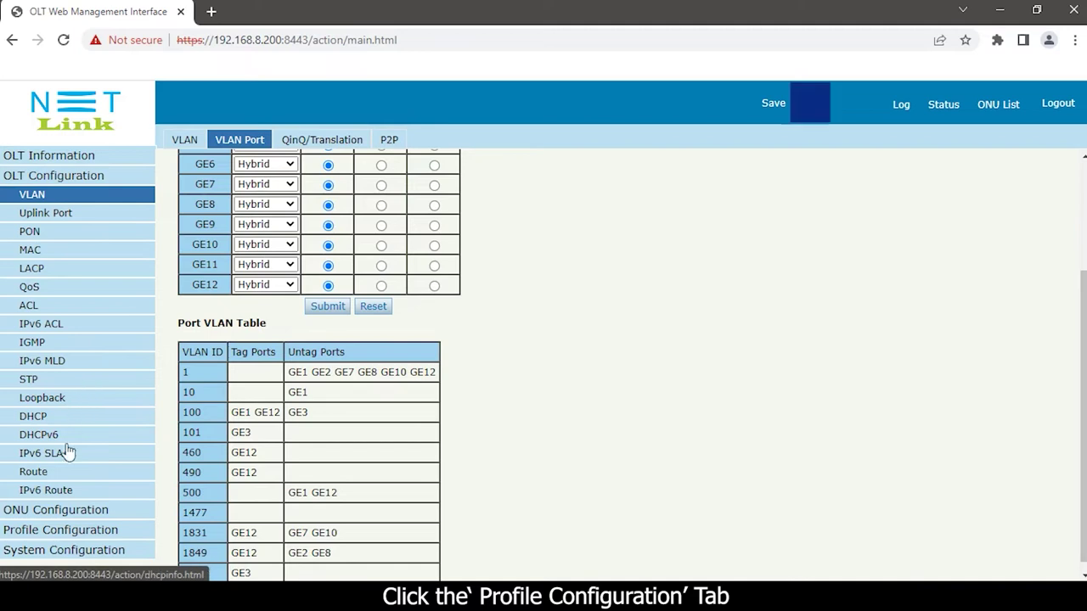
click(58, 531)
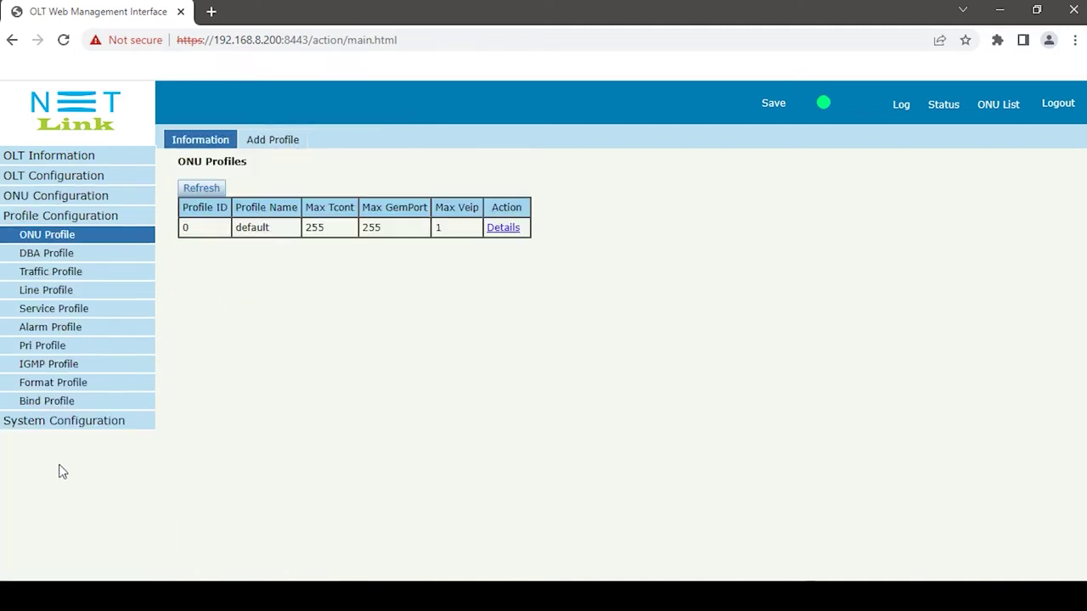
Add service profile 2, replacing the default name srv_2 with '100'
click(73, 312)
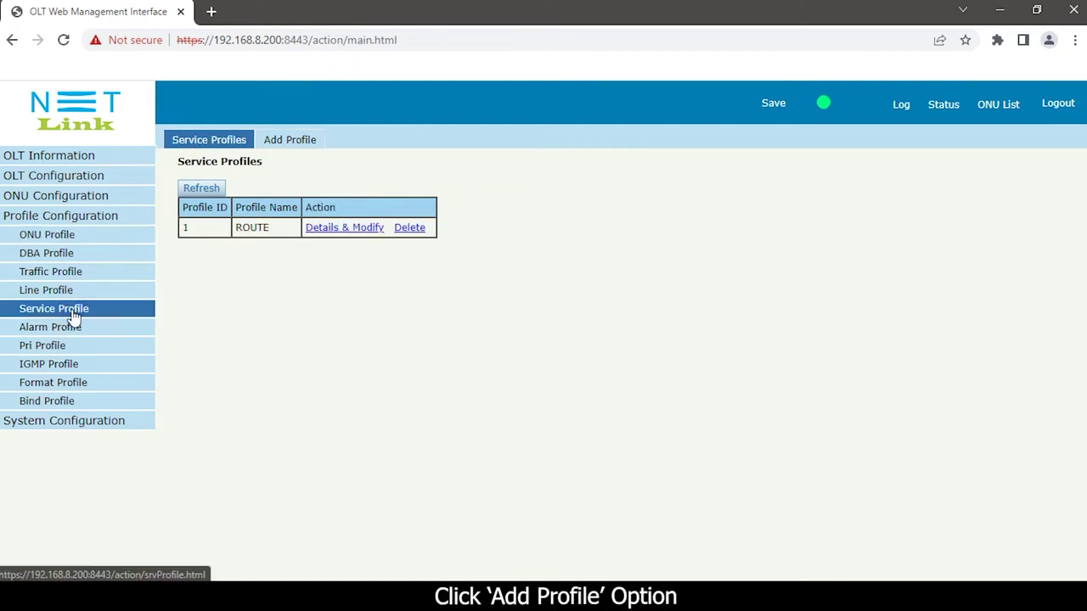
click(289, 143)
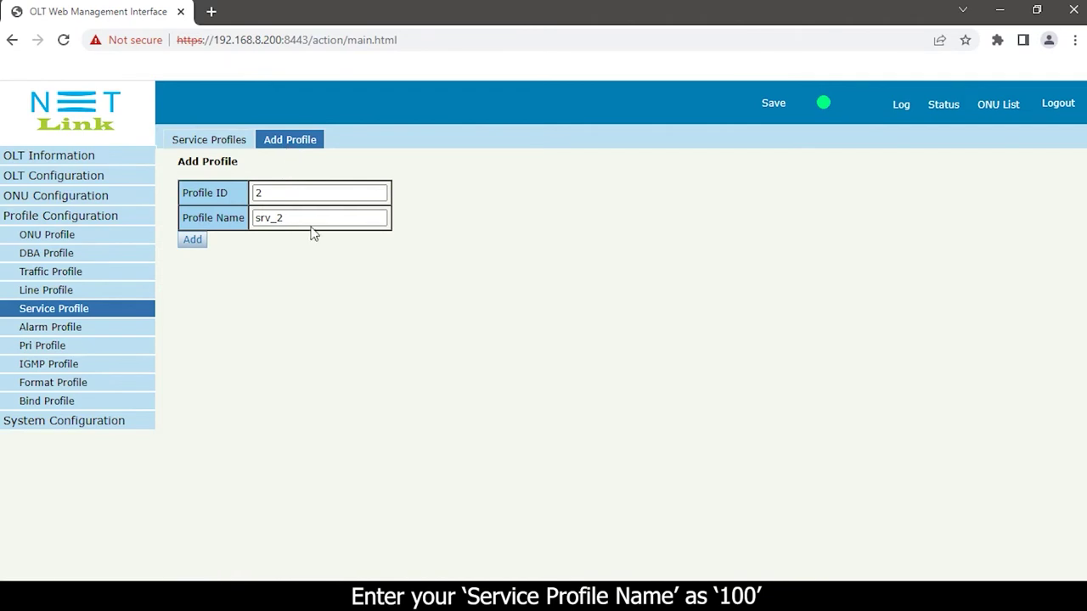
drag(310, 218, 254, 219)
key(BackSpace)
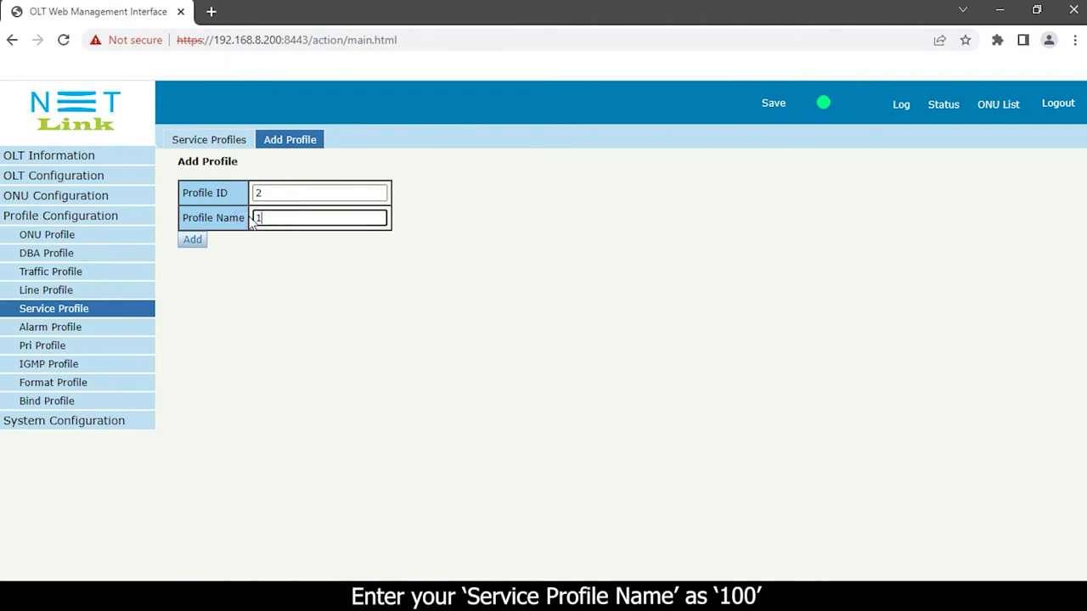
text(100)
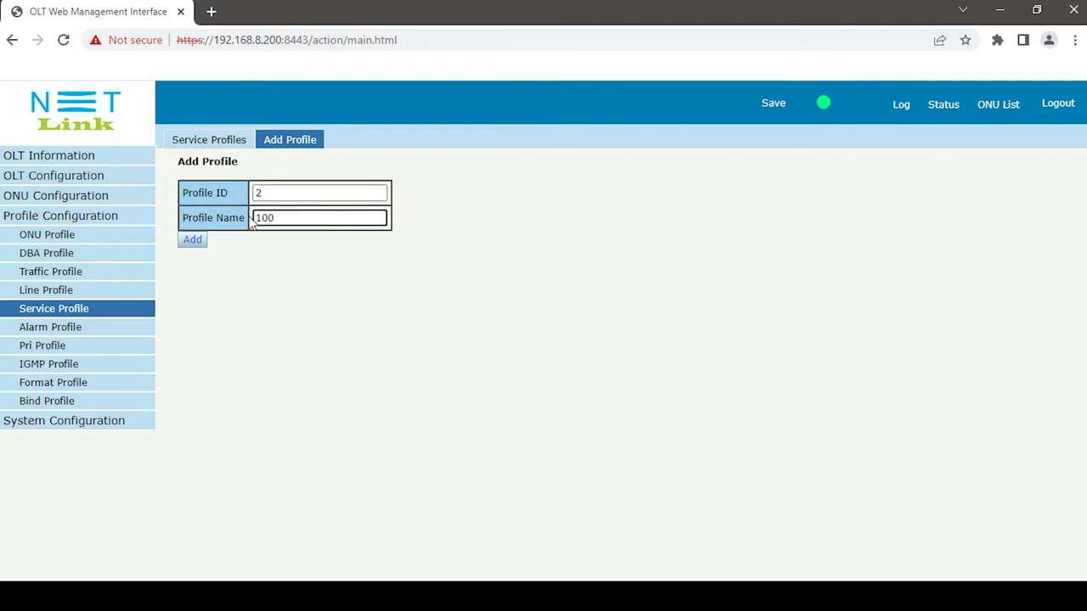
click(193, 241)
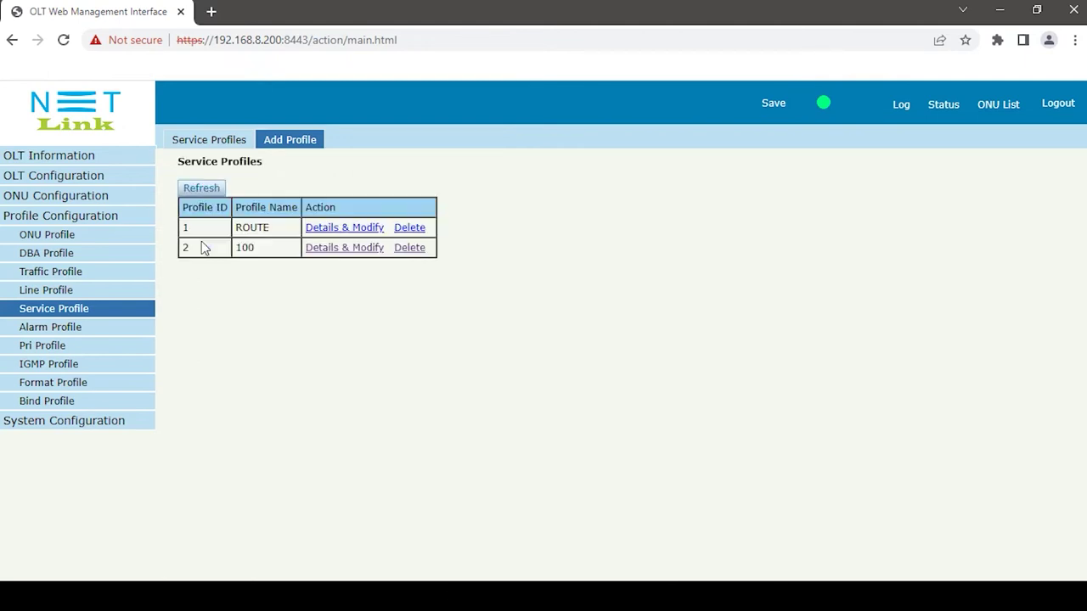
click(345, 249)
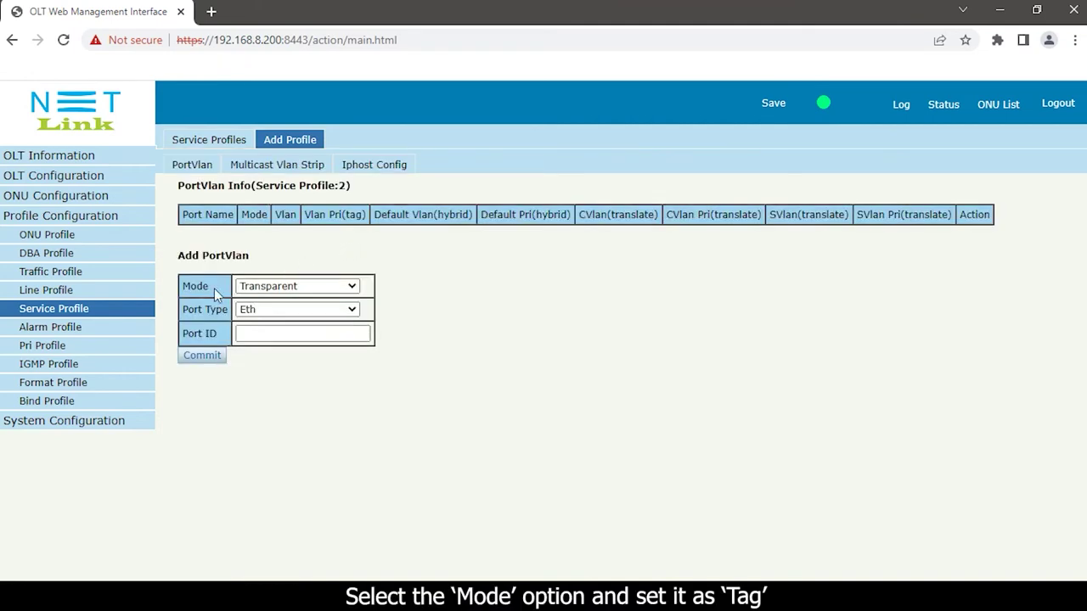
Commit a Tag-mode entry for Eth port 1 on VLAN 101 in service profile 2
click(279, 290)
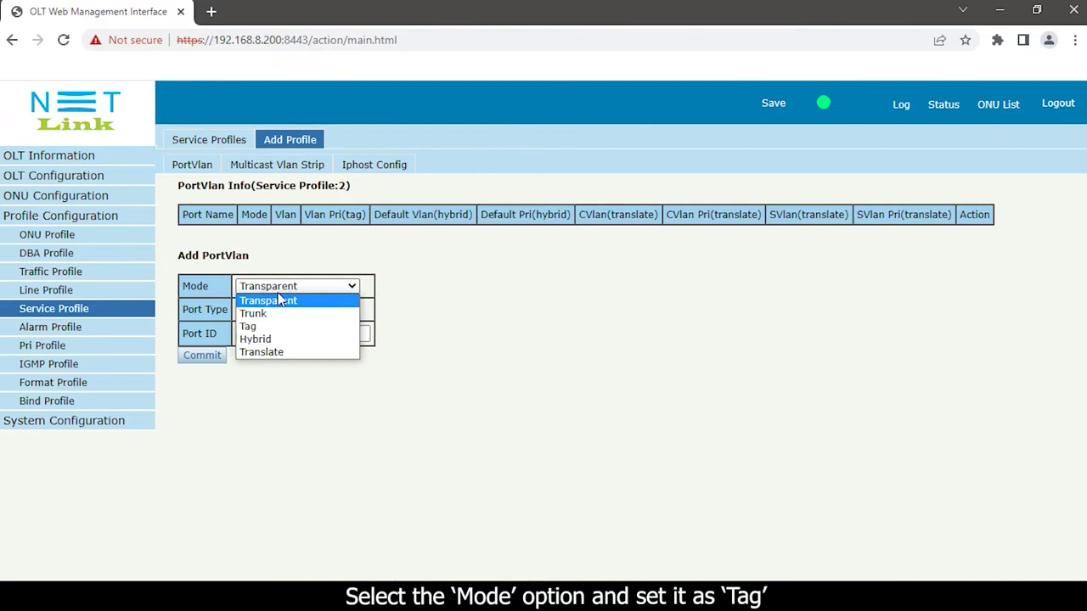
click(281, 326)
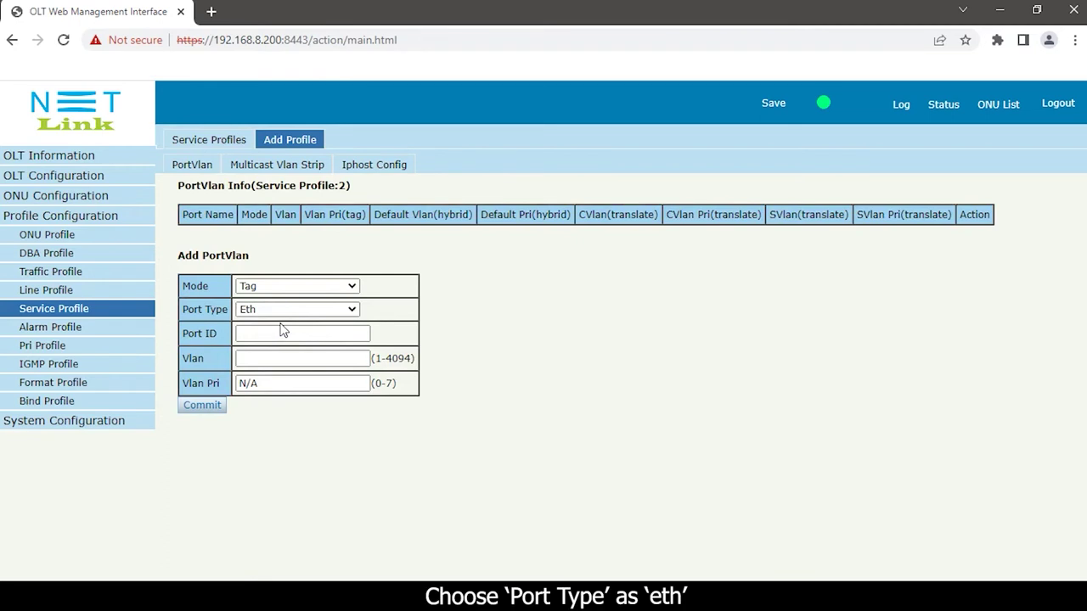
click(286, 310)
click(281, 319)
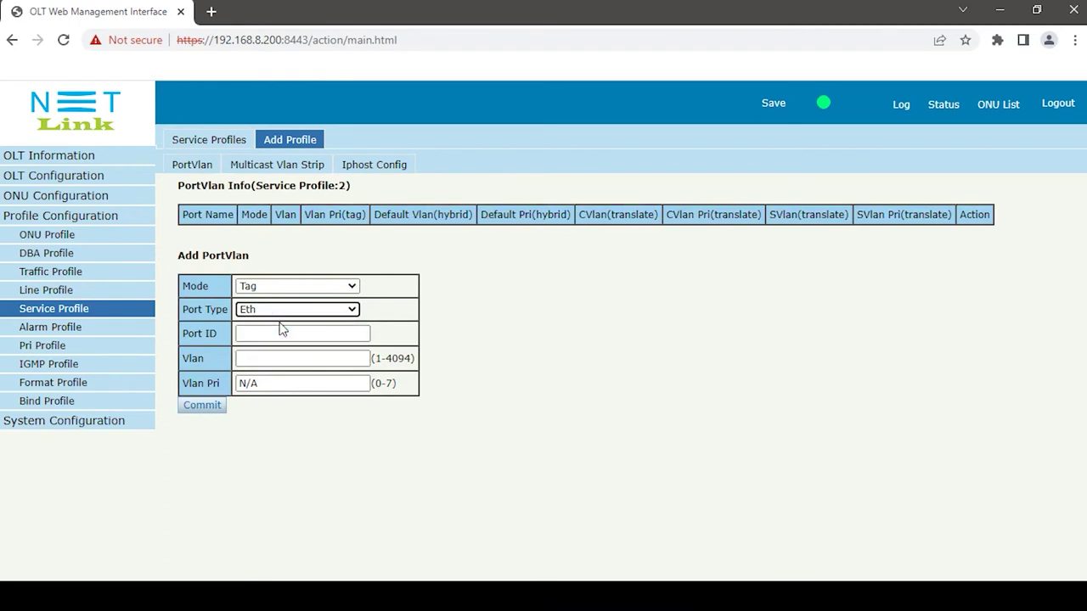
click(274, 337)
text(1)
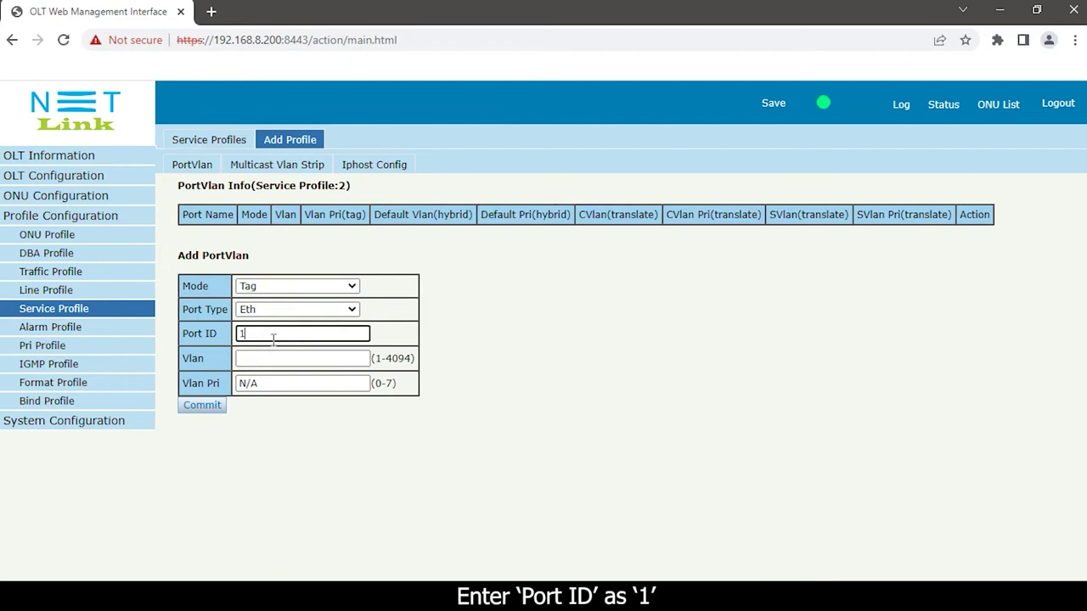
click(254, 358)
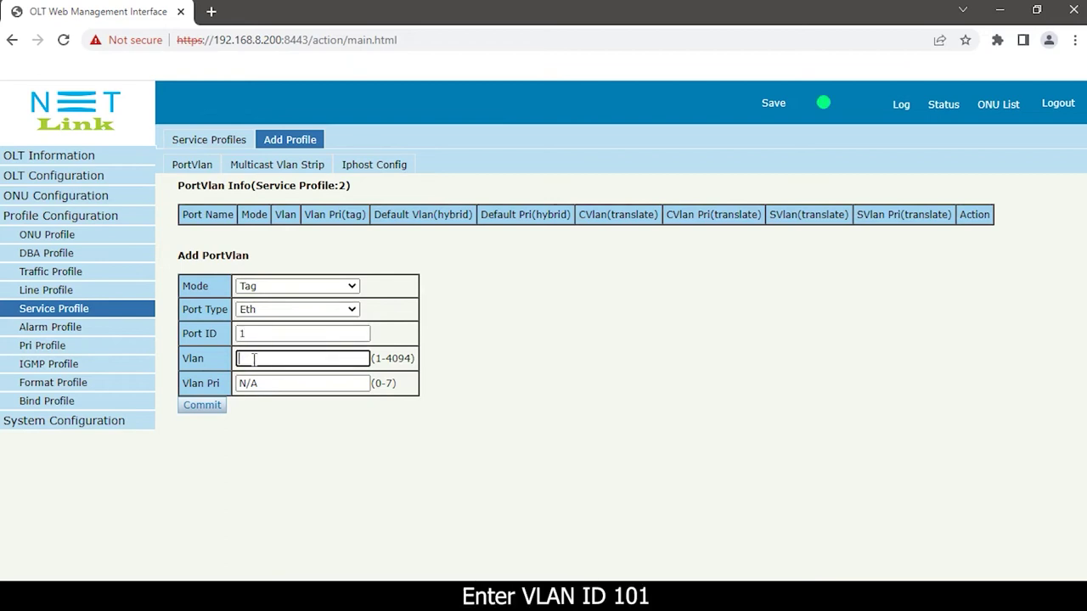
text(101)
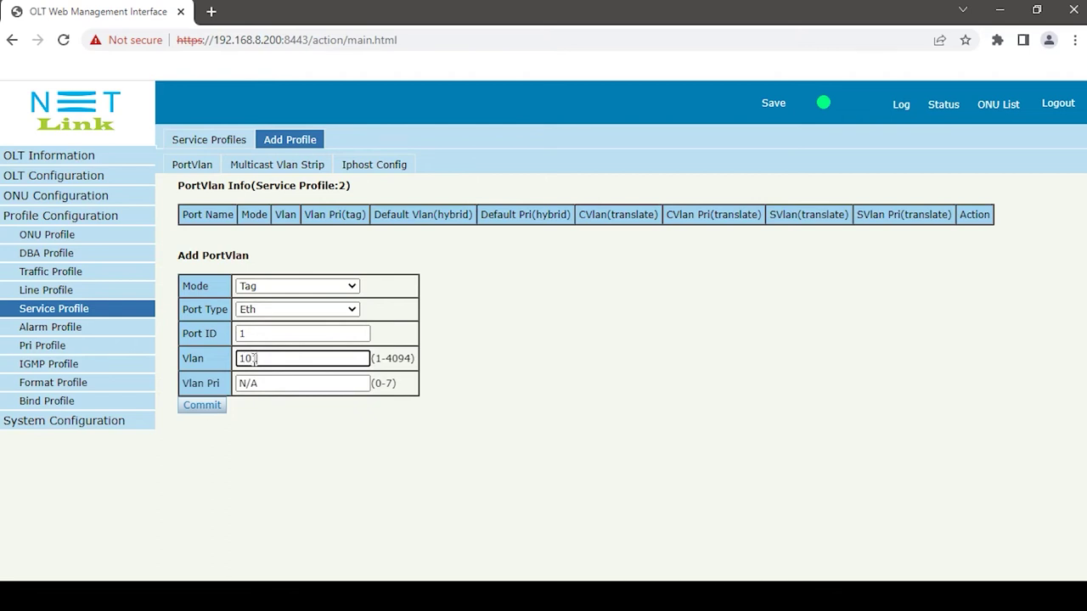
click(208, 408)
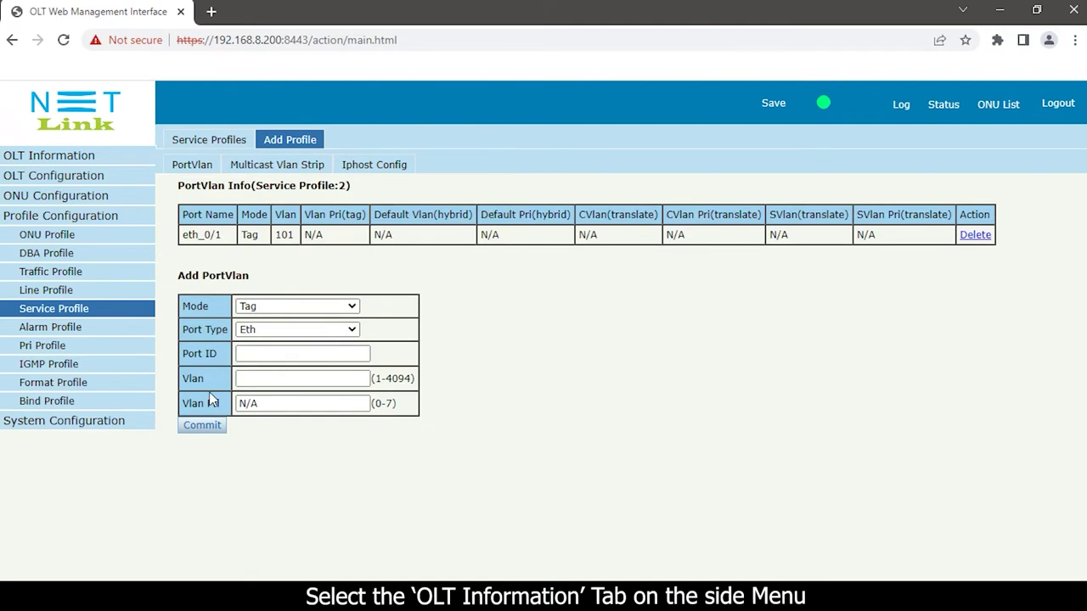
click(43, 156)
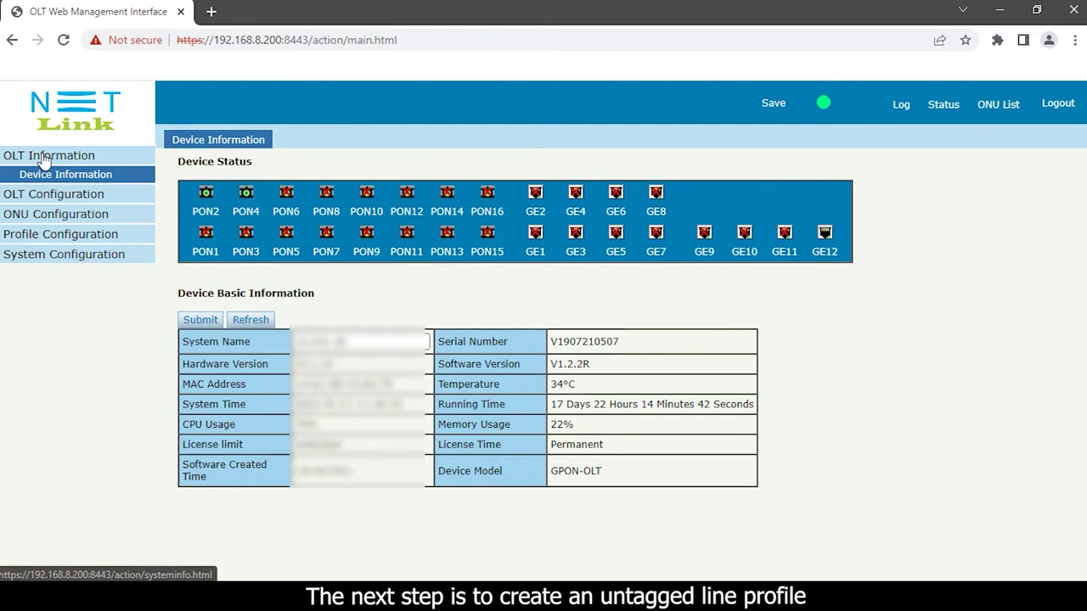
Add line profile 6, renaming the default line_6 to 'UNTAGGED_101'
click(49, 236)
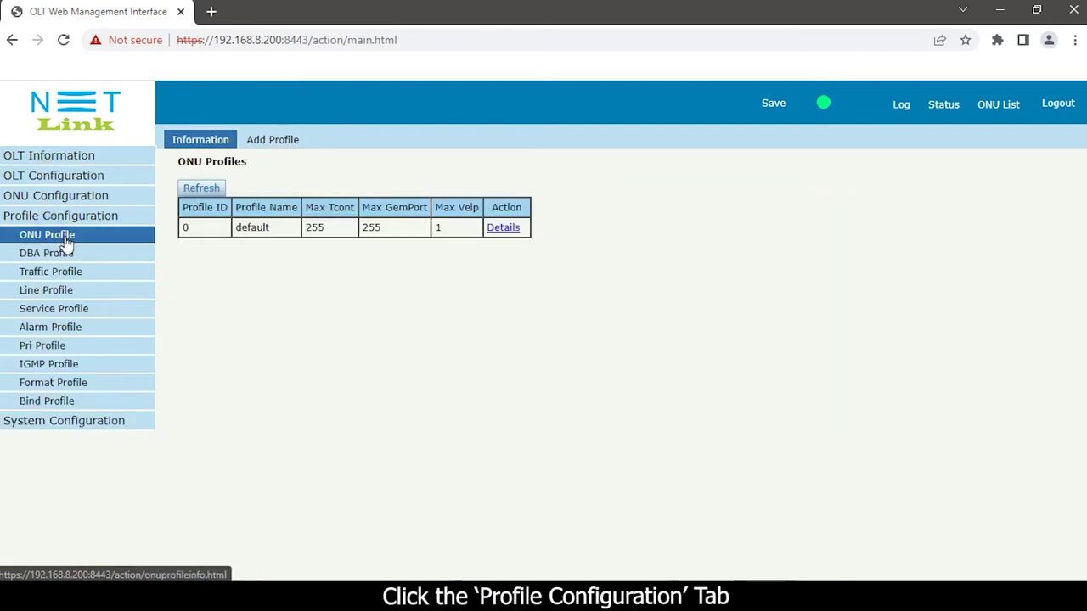
click(47, 292)
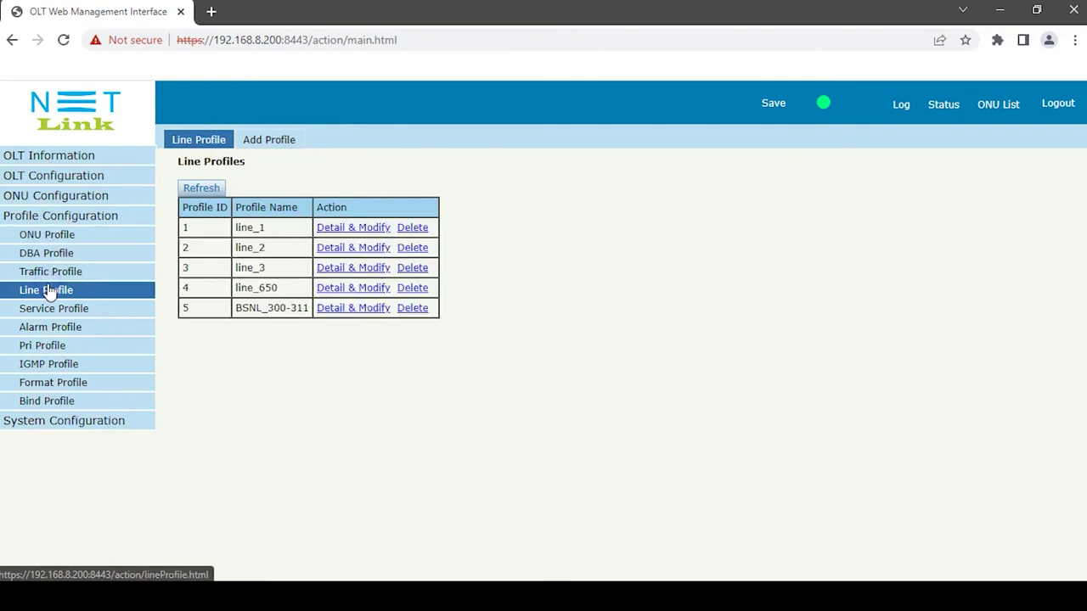
click(271, 145)
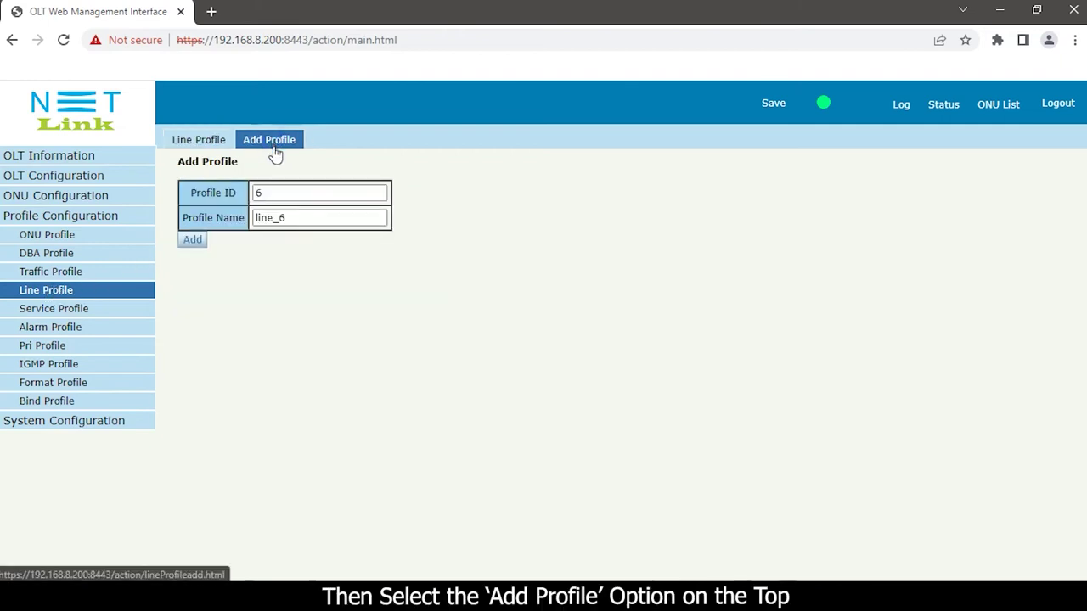
click(290, 217)
double_click(298, 217)
text(UNT)
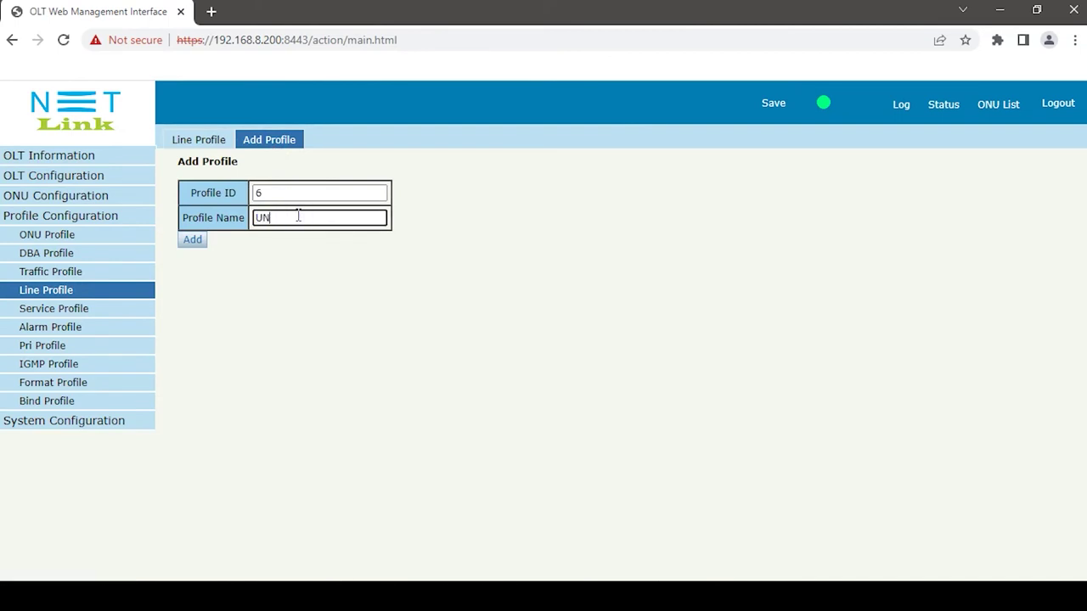
text(AGGE)
text(D_1)
text(0)
key(BackSpace)
text(1)
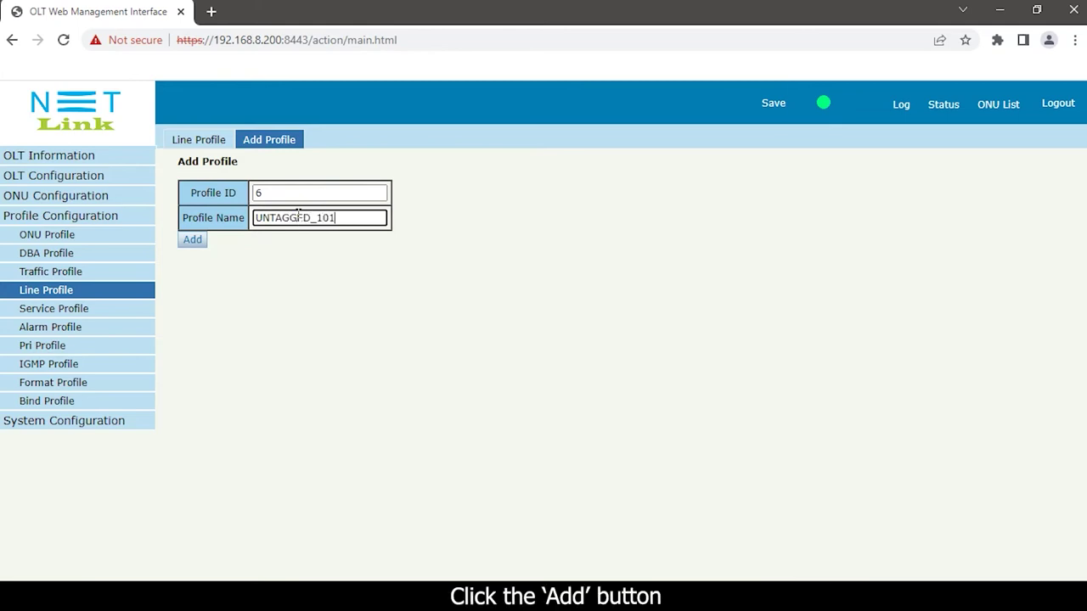
click(192, 242)
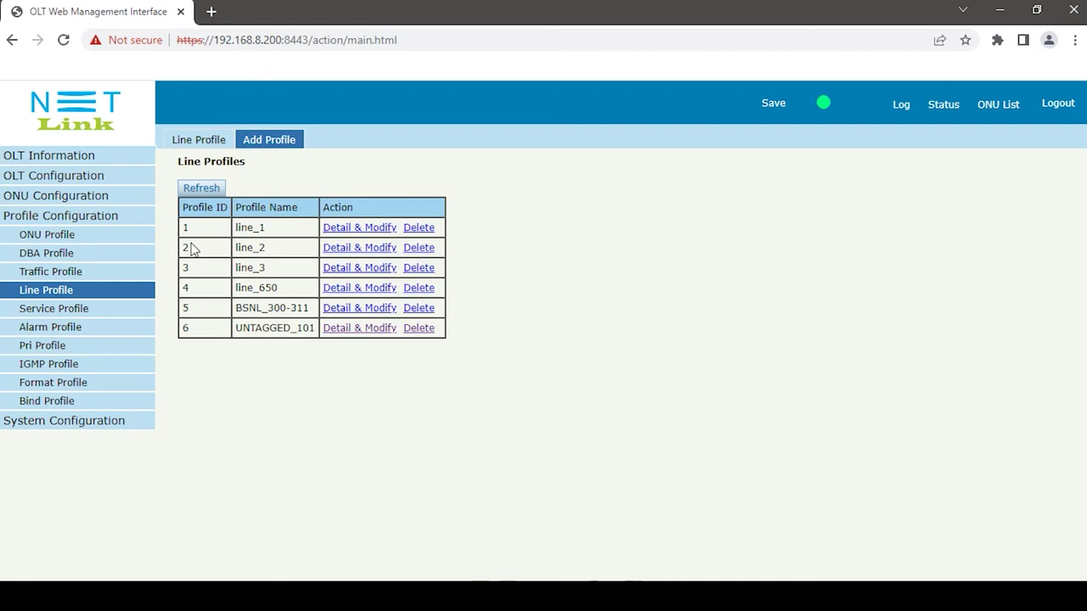
Add T-CONT 1 with the 20mb DBA profile to line profile 6
click(358, 331)
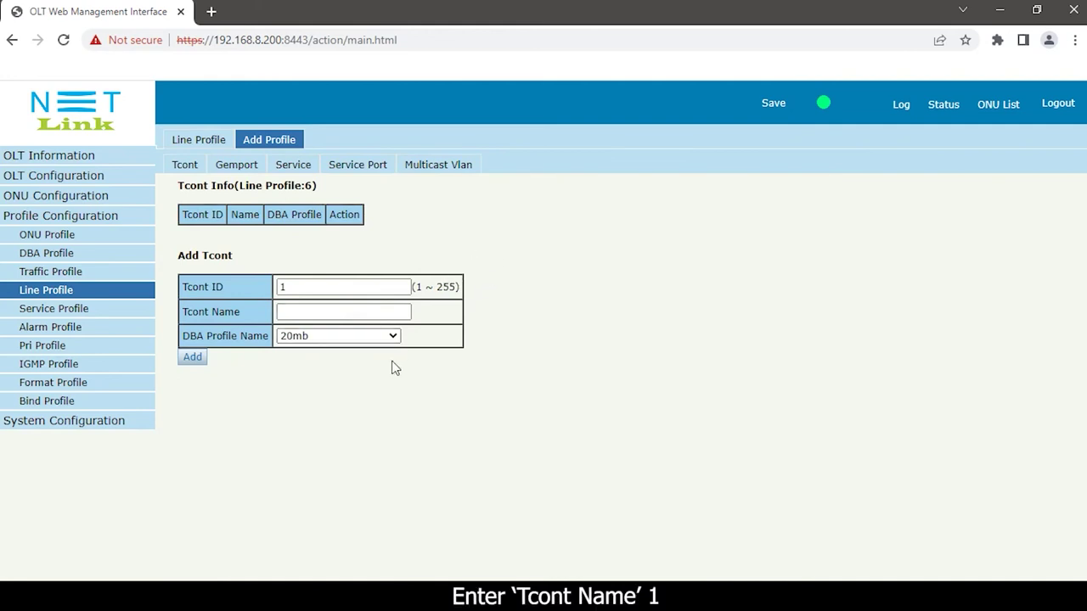
click(319, 314)
text(1)
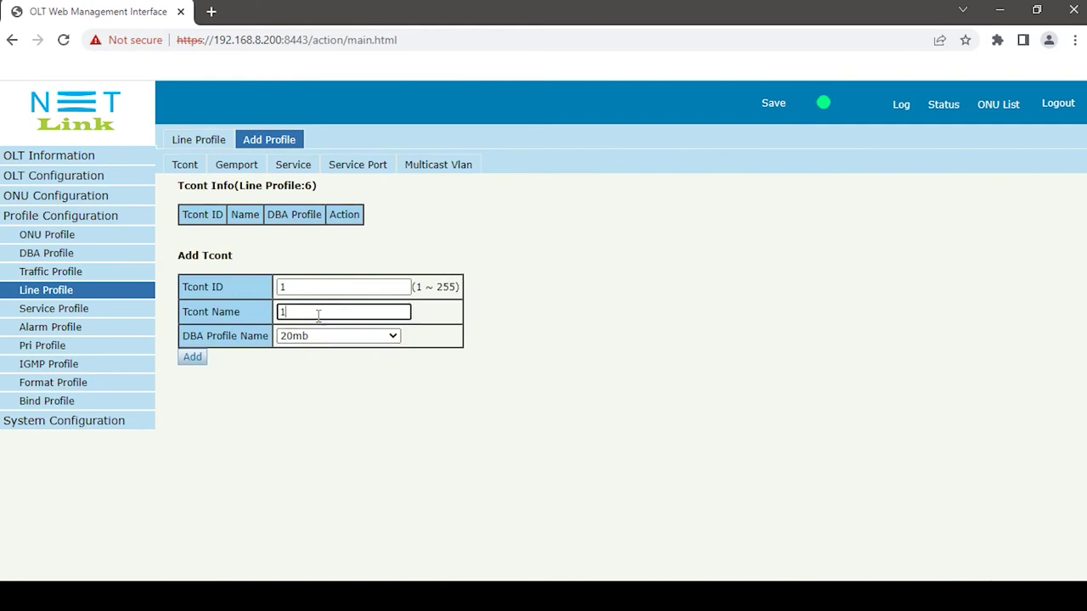
click(203, 357)
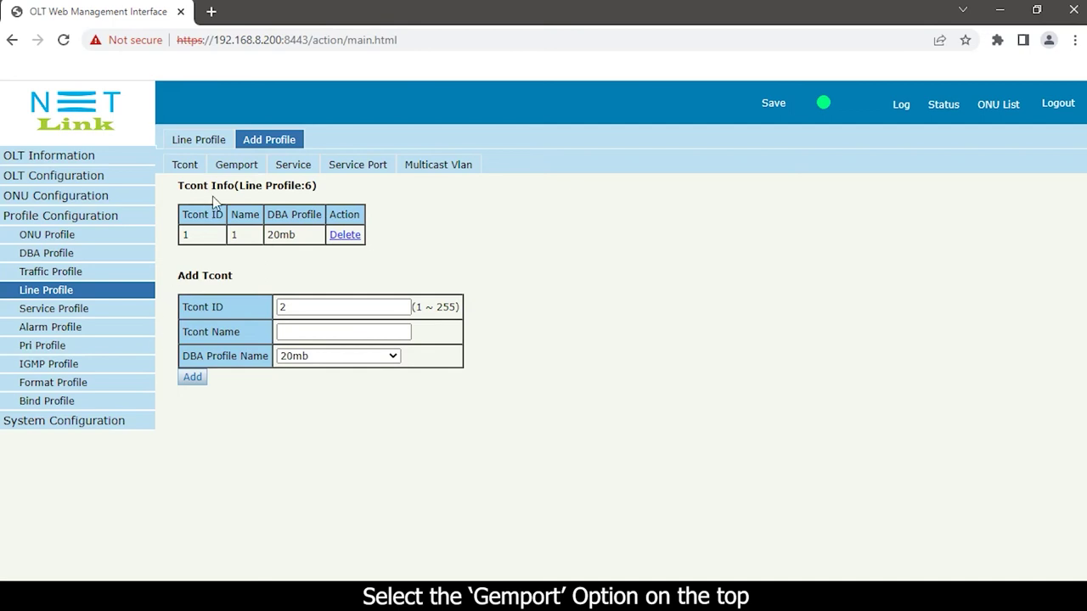
Add gemport 1 on T-CONT 1 to the line profile
click(236, 166)
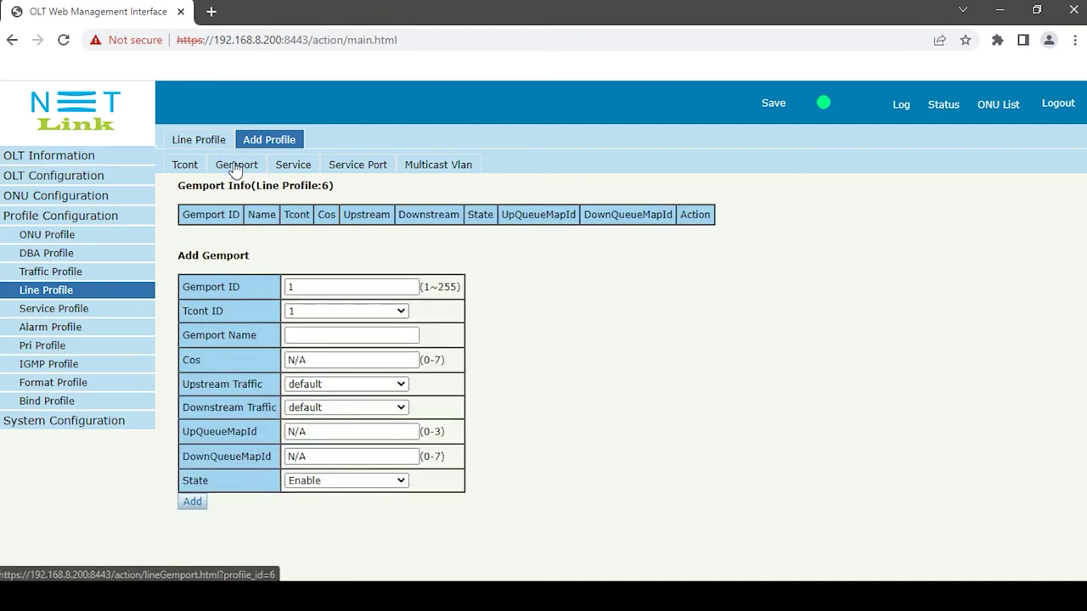
click(309, 332)
text(1)
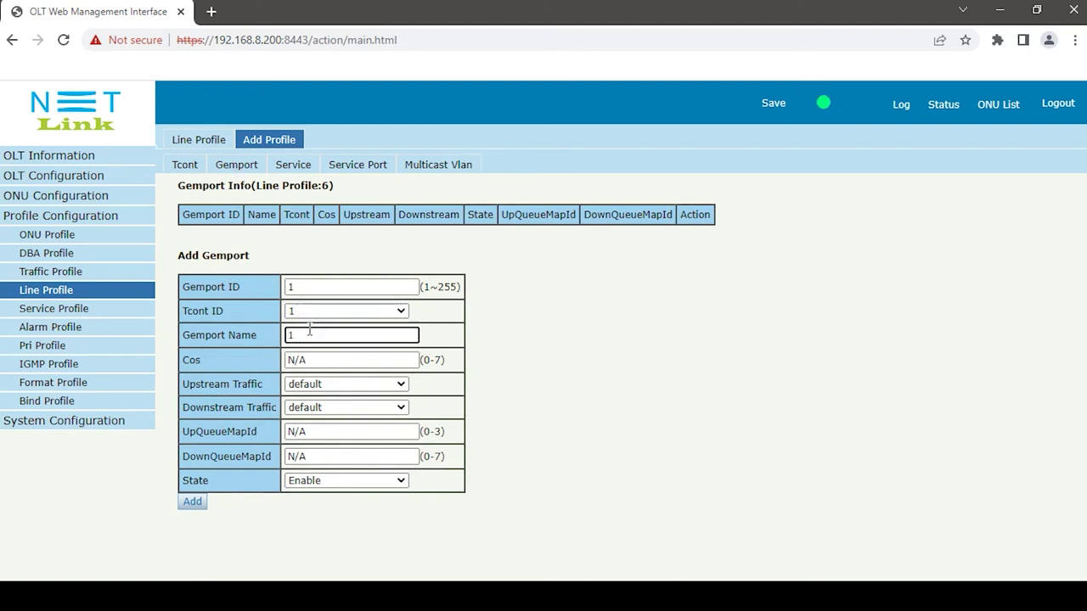
click(202, 504)
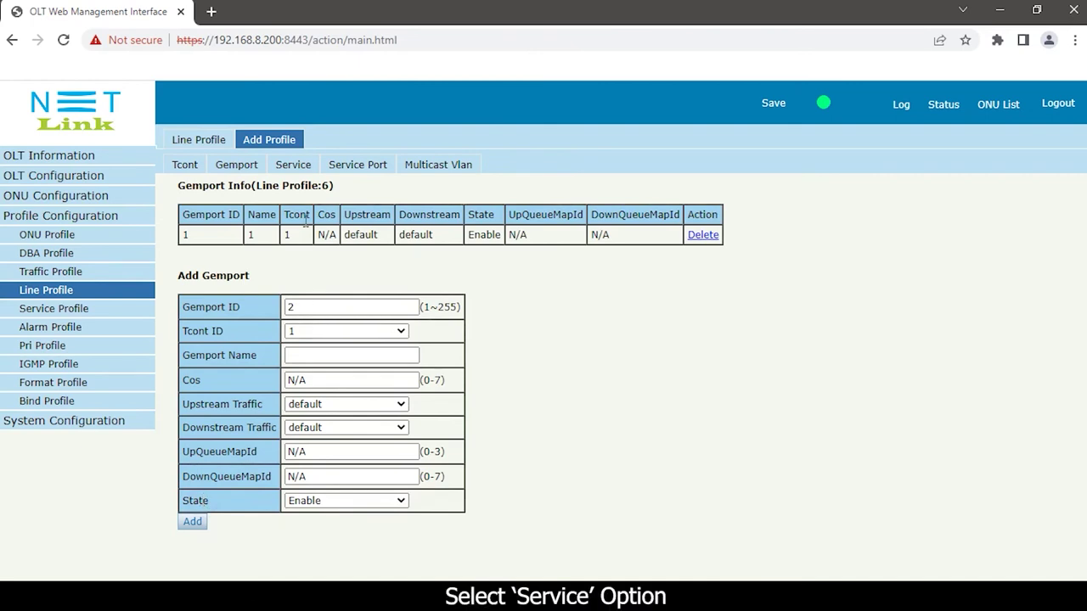
Add service ser_1 on gemport 1 with Untag VLAN mode
click(294, 166)
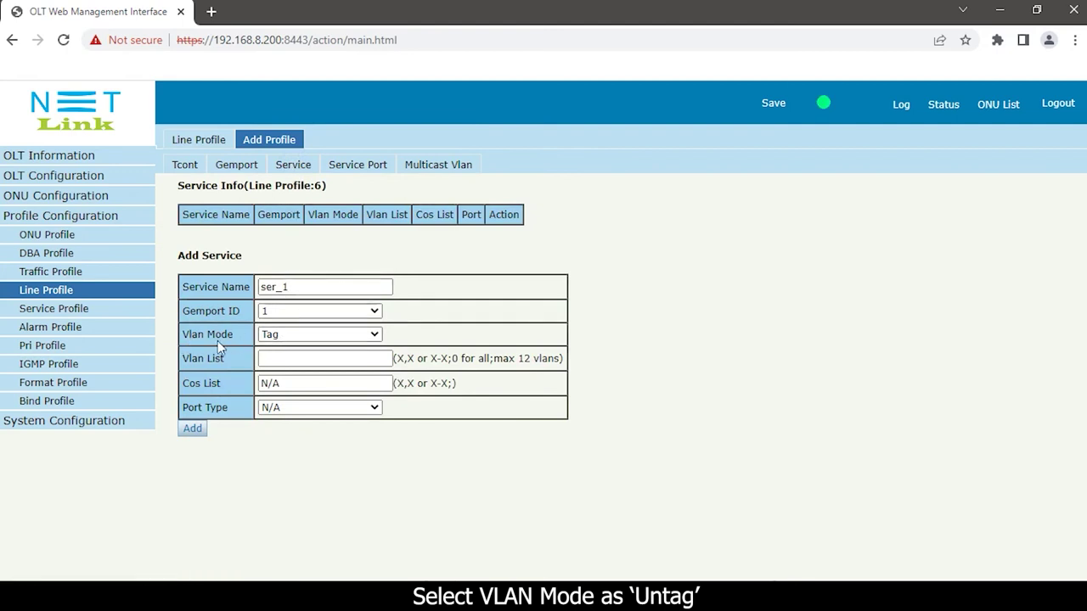
click(285, 336)
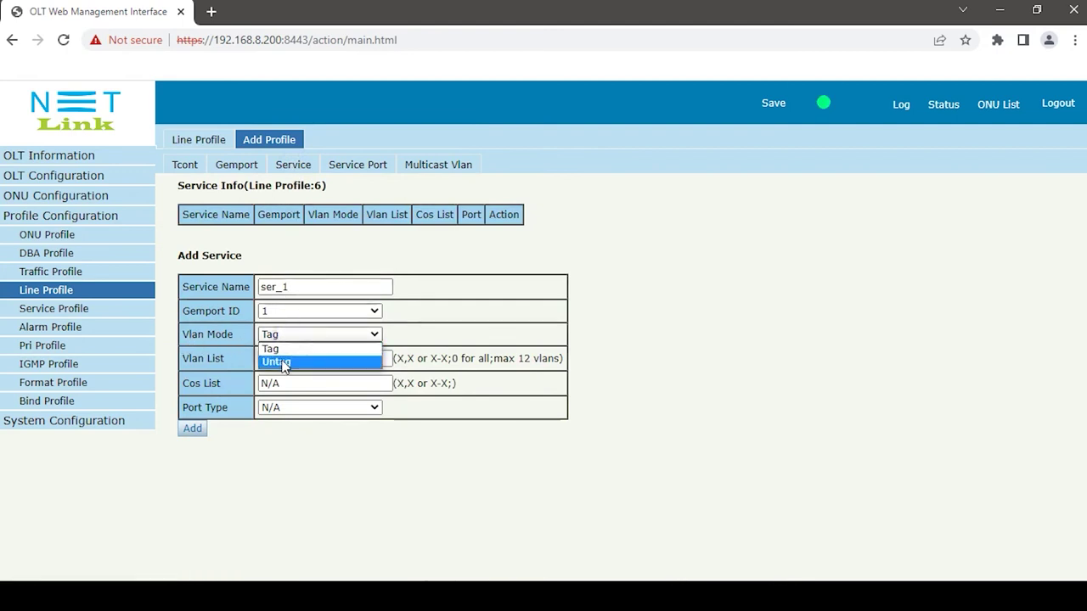
click(284, 364)
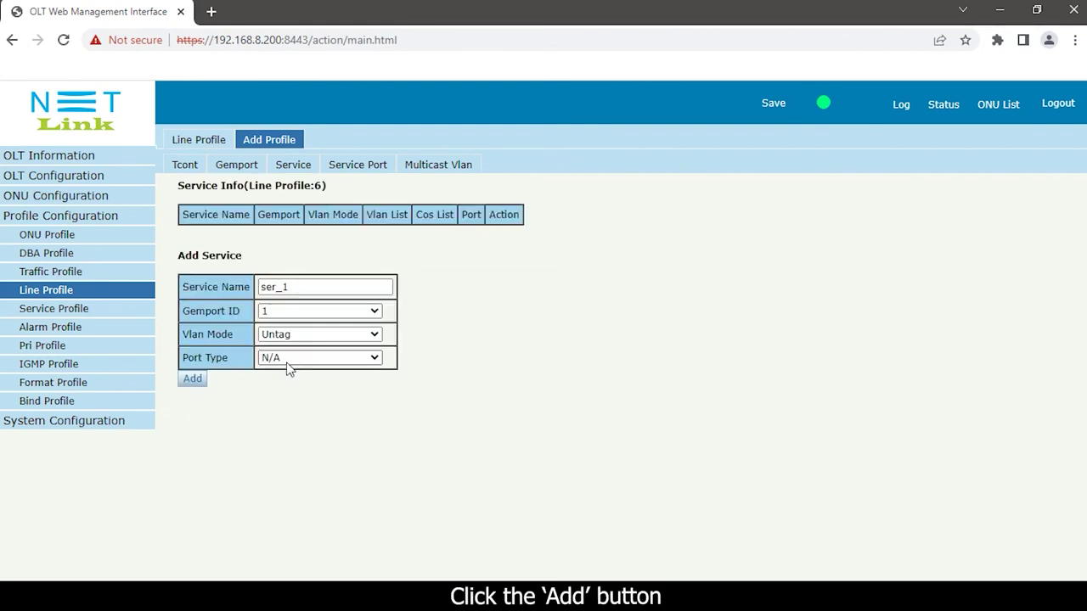
click(195, 379)
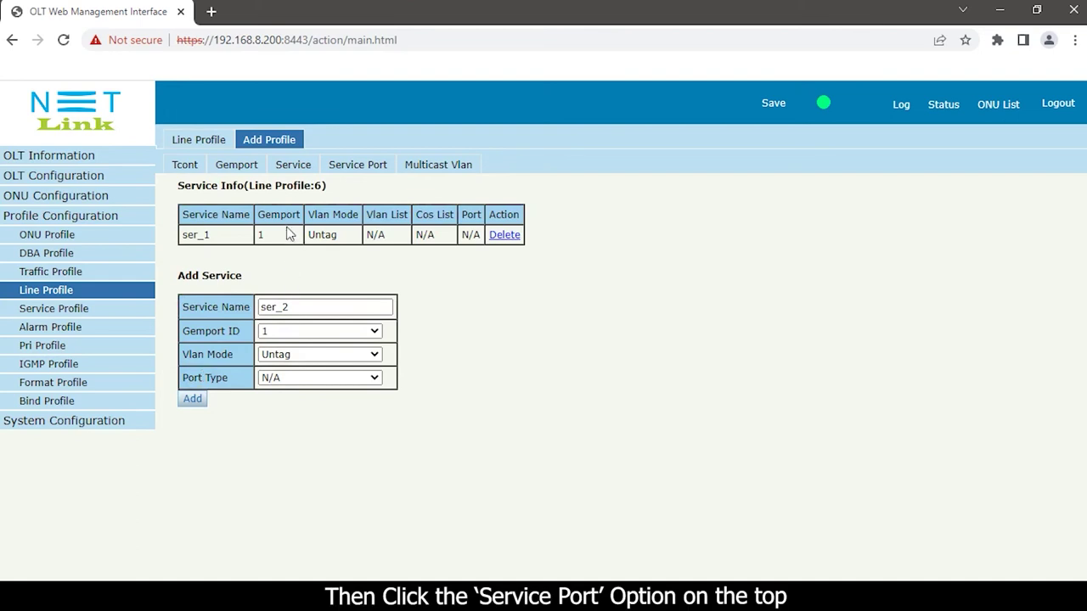
Add an Untagged service port translating to VLAN 101, then return to the line profile list
click(357, 166)
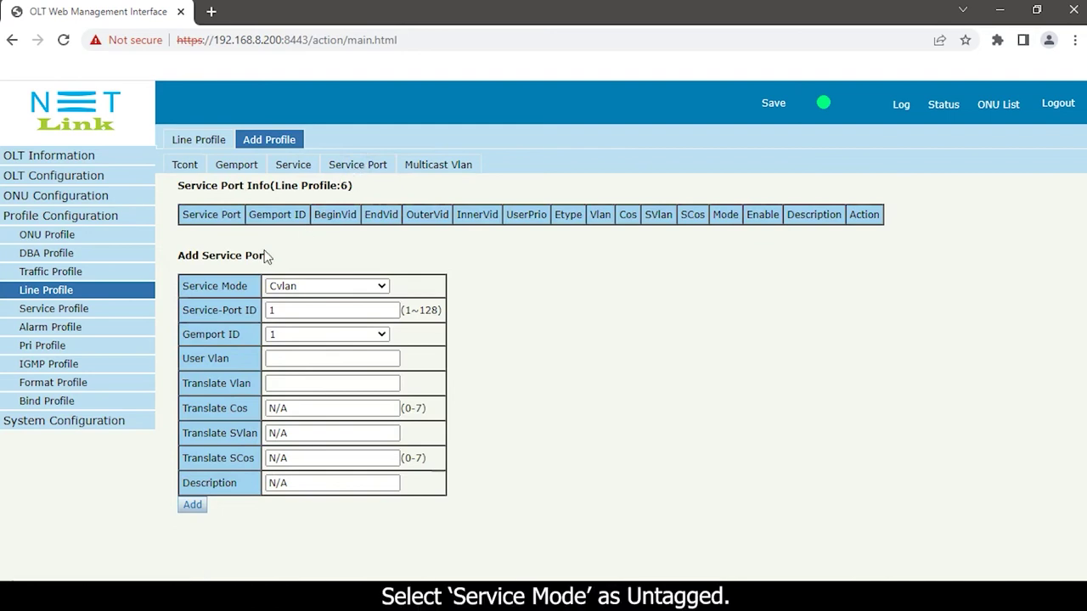
click(287, 286)
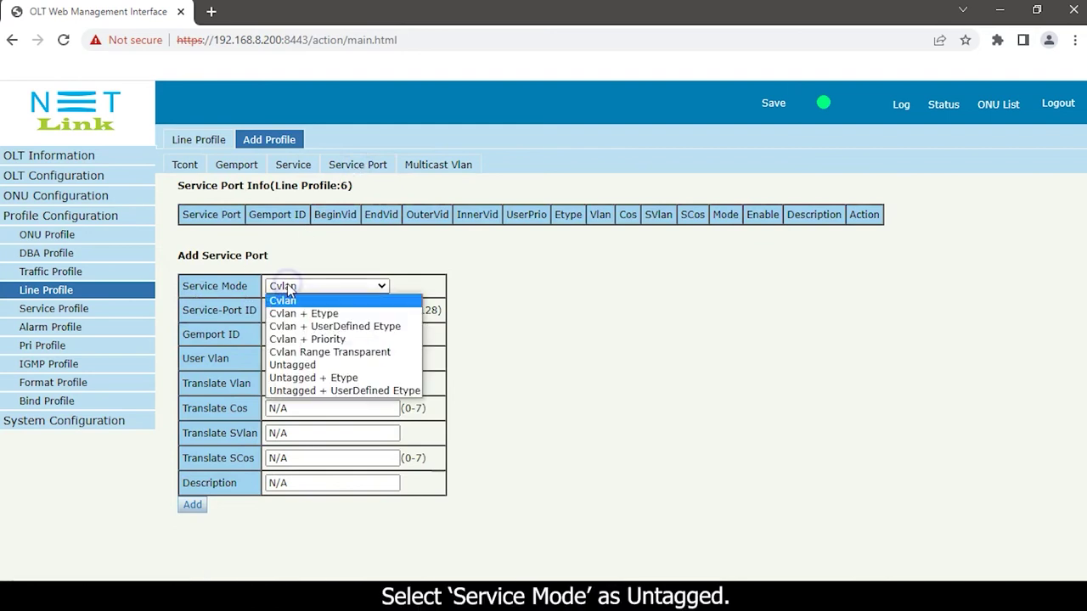
click(300, 367)
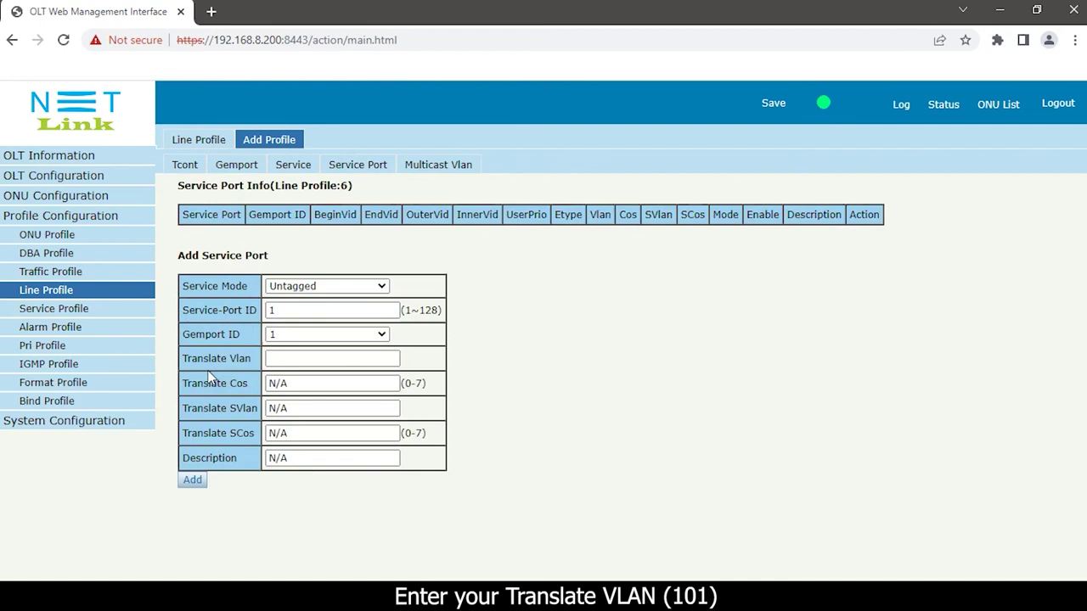
click(291, 358)
text(10)
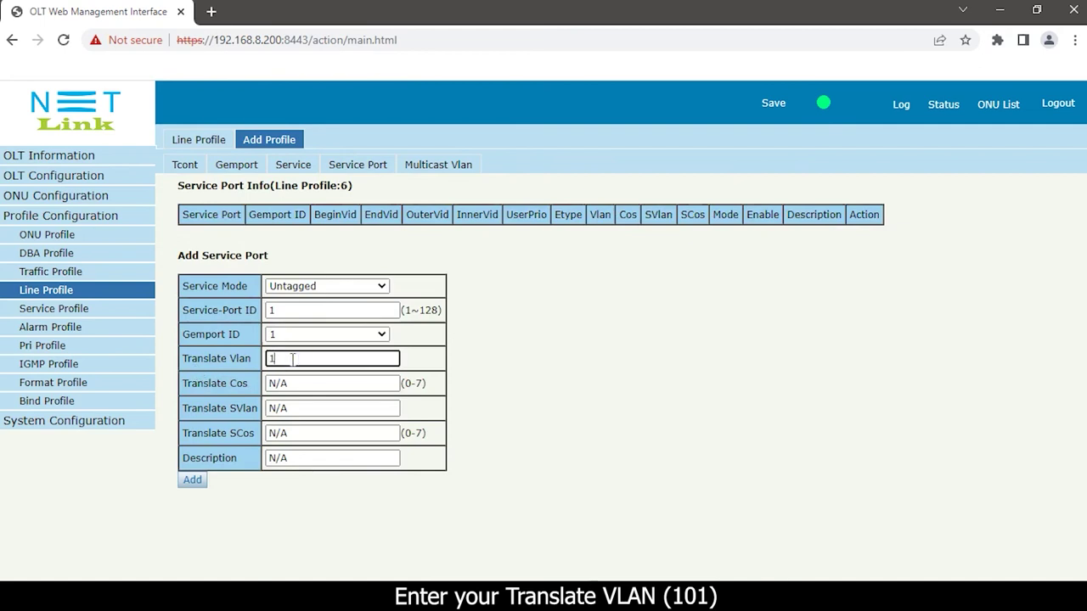
text(1)
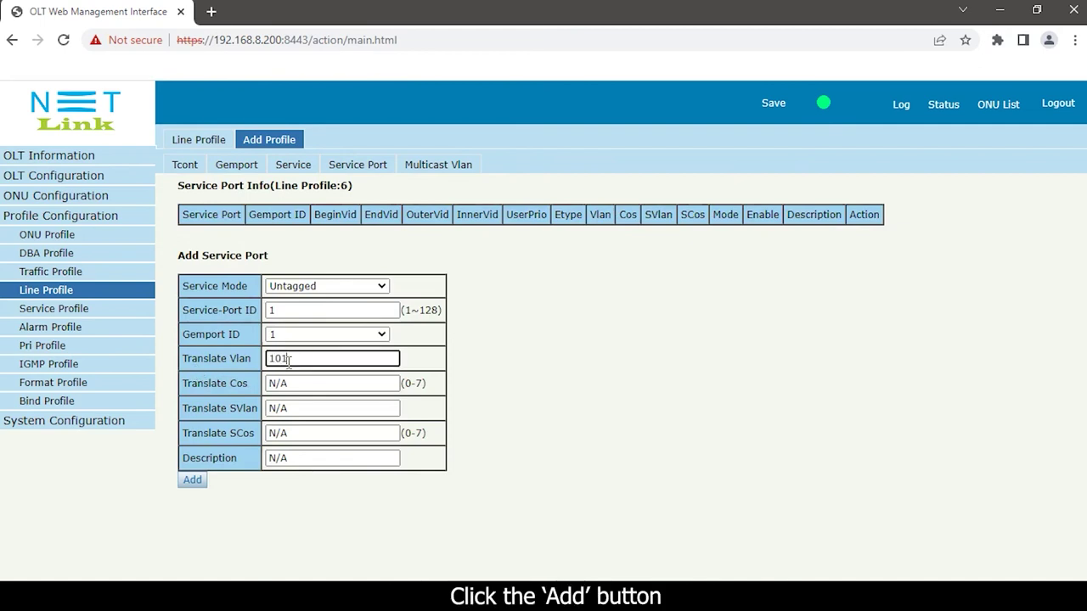
click(193, 481)
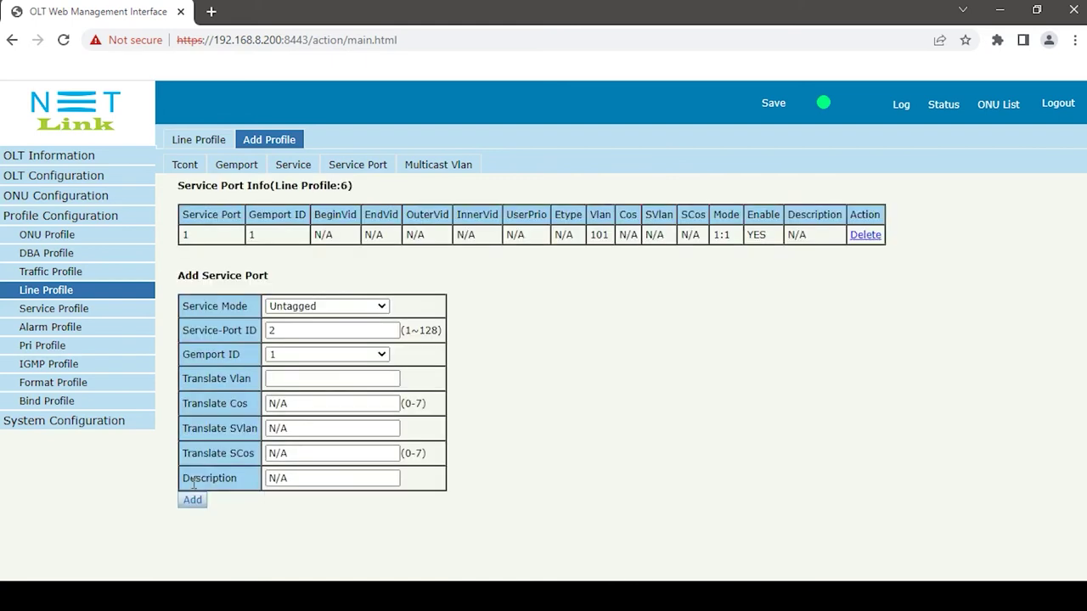
click(185, 143)
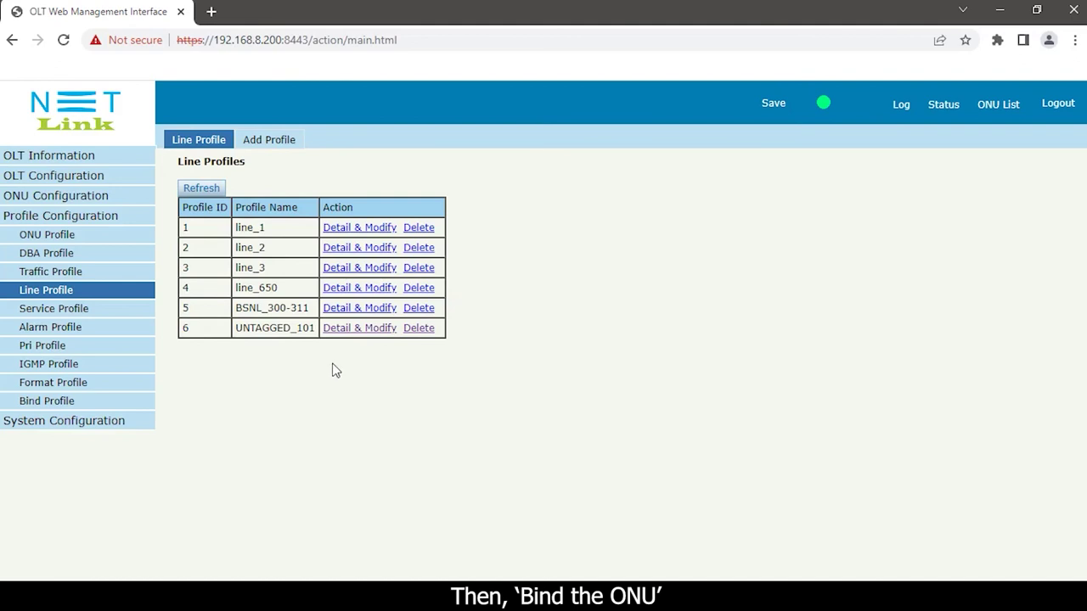
click(72, 406)
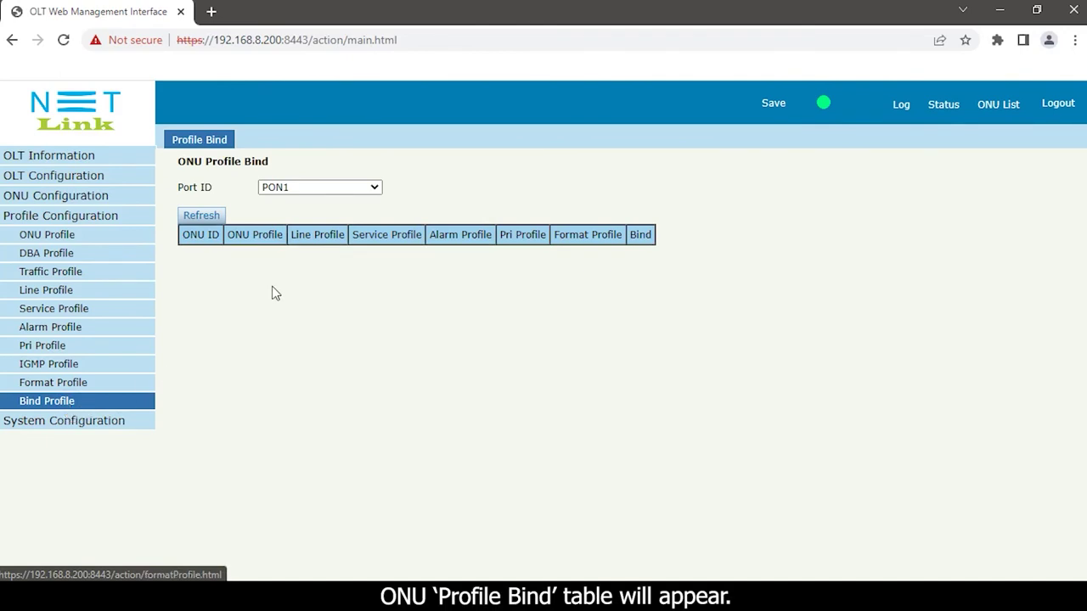
On PON2, assign line profile UNTAGGED_101 to ONU 1
click(307, 188)
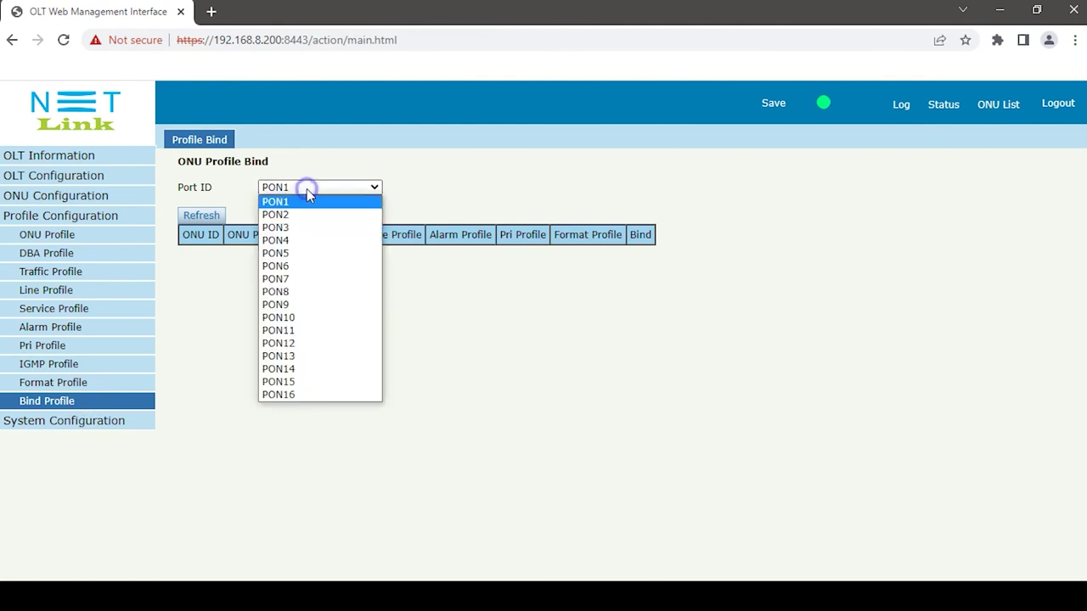
click(297, 217)
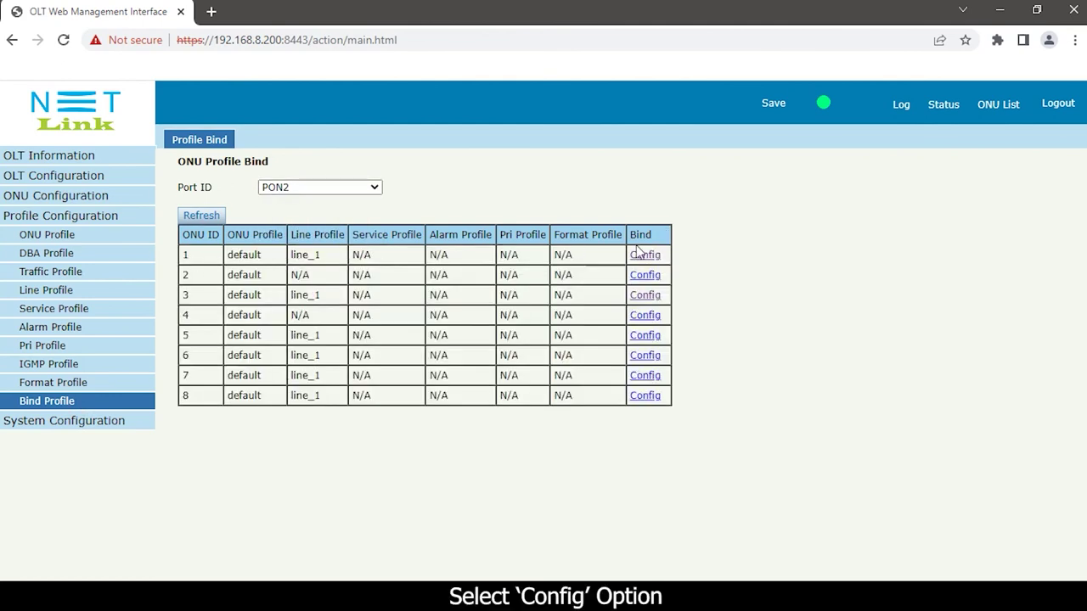
click(660, 257)
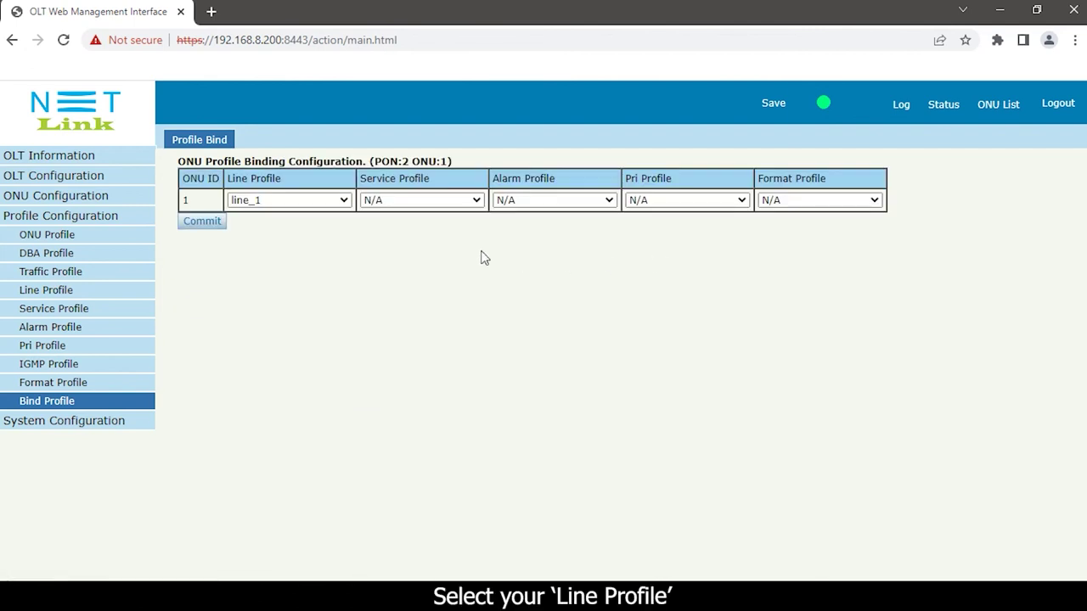
click(310, 203)
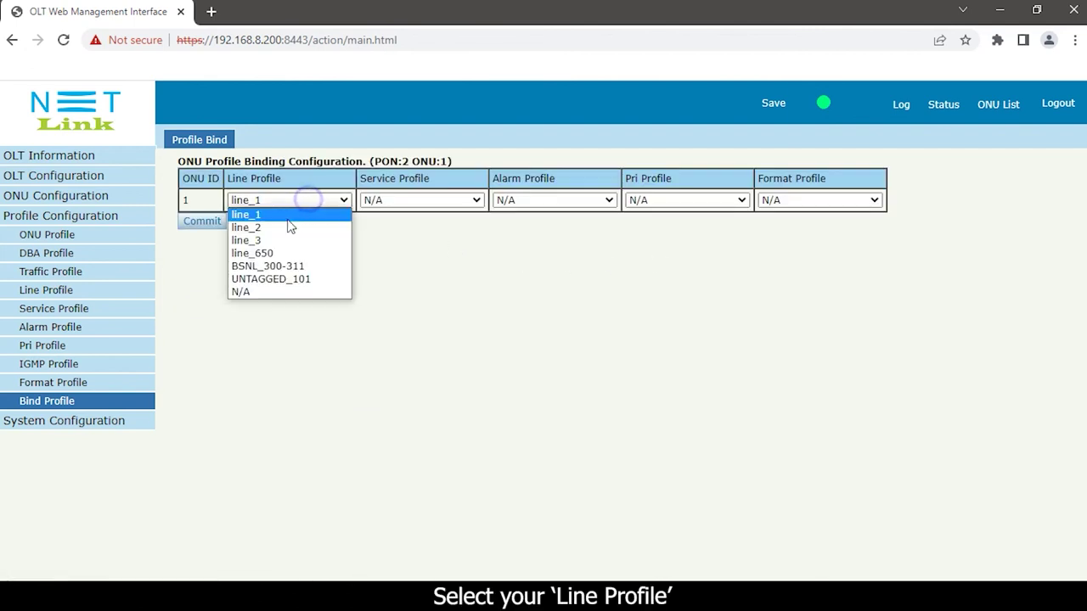
click(274, 281)
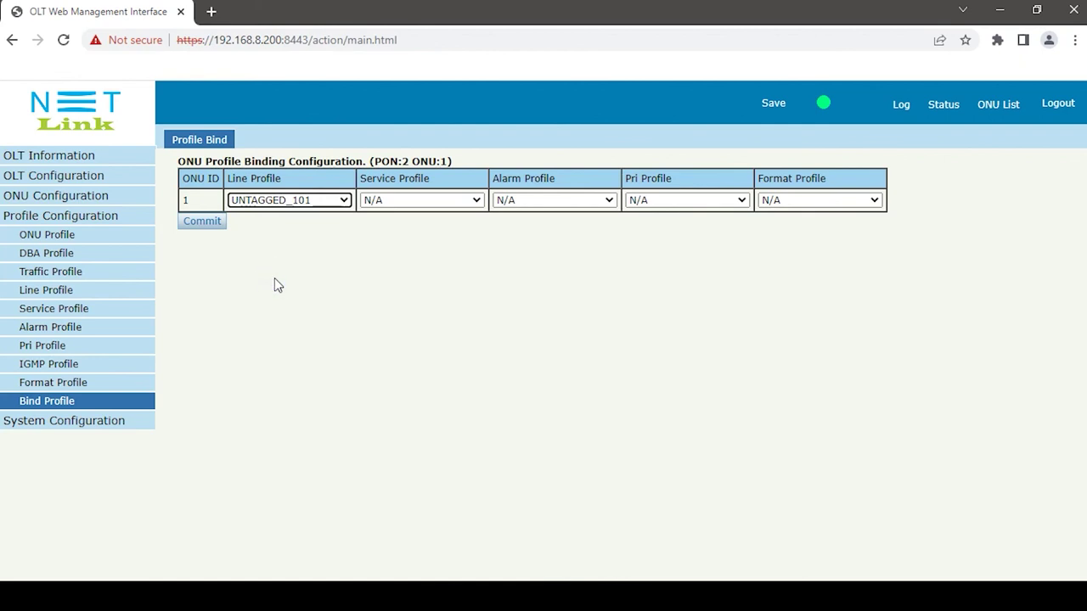
Assign service profile 100 to ONU 1, commit, and acknowledge both confirmations
click(422, 202)
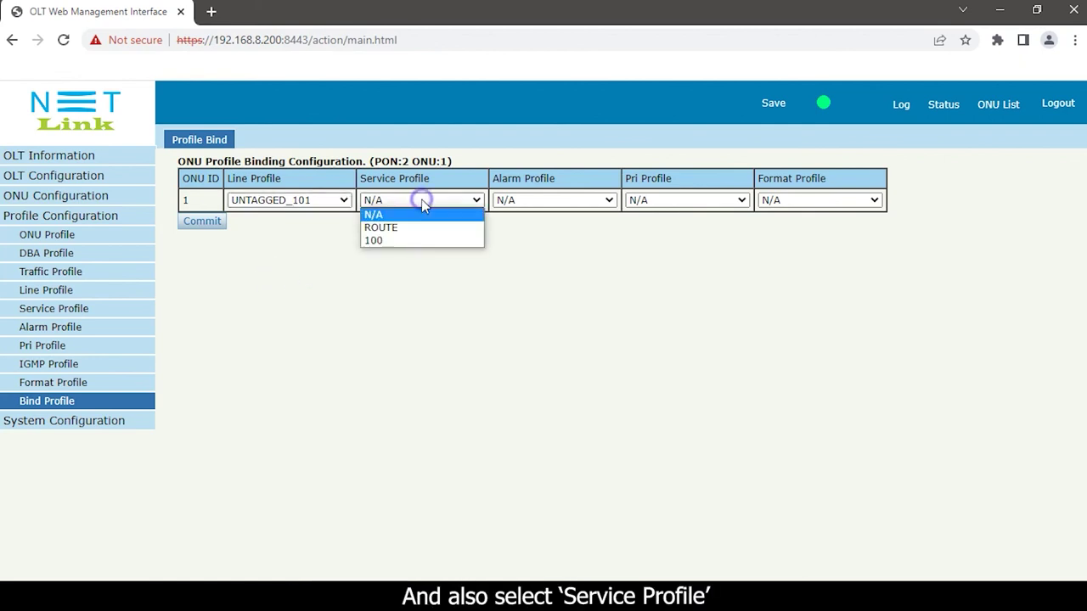
click(420, 203)
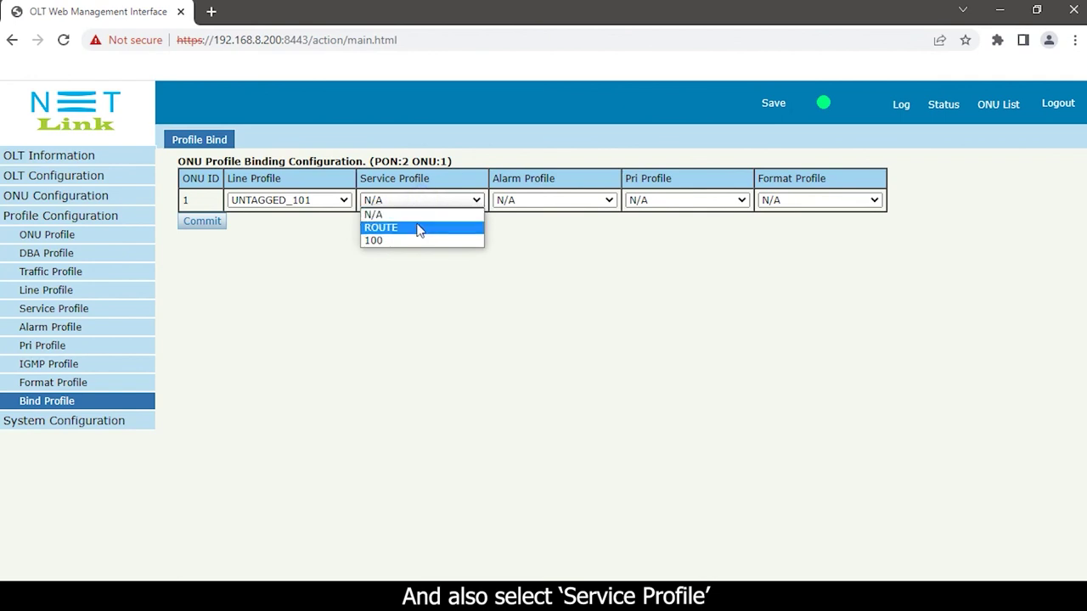
click(419, 229)
click(423, 202)
click(412, 240)
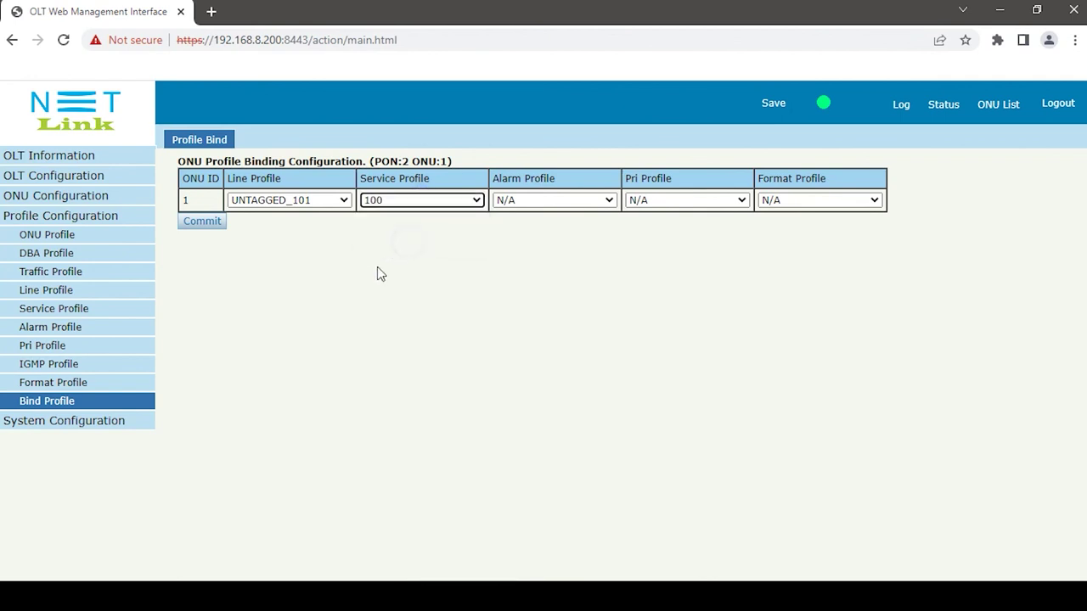
click(199, 223)
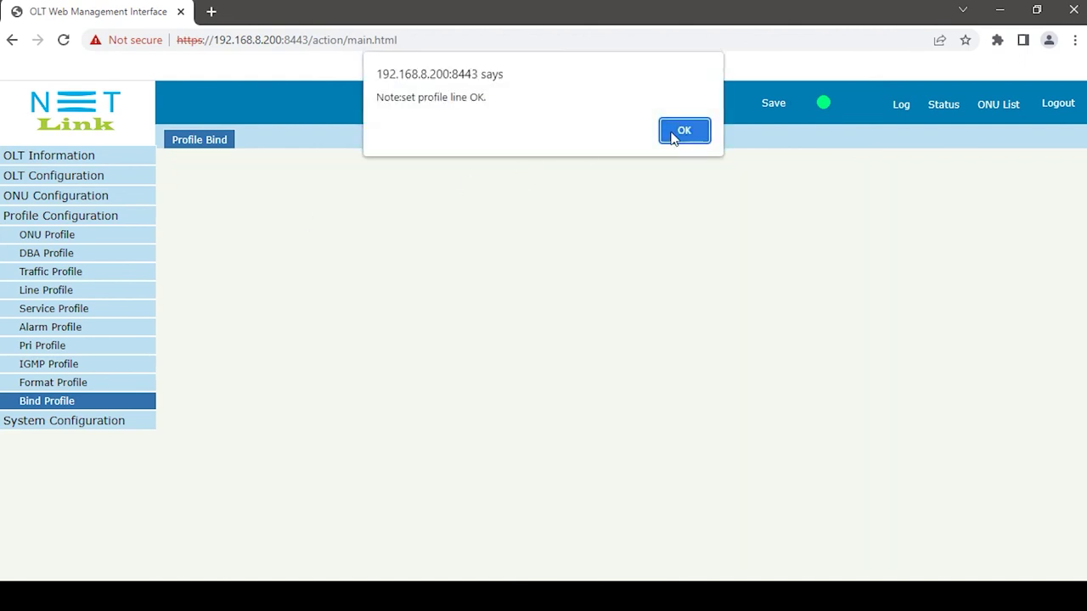
click(674, 138)
click(674, 140)
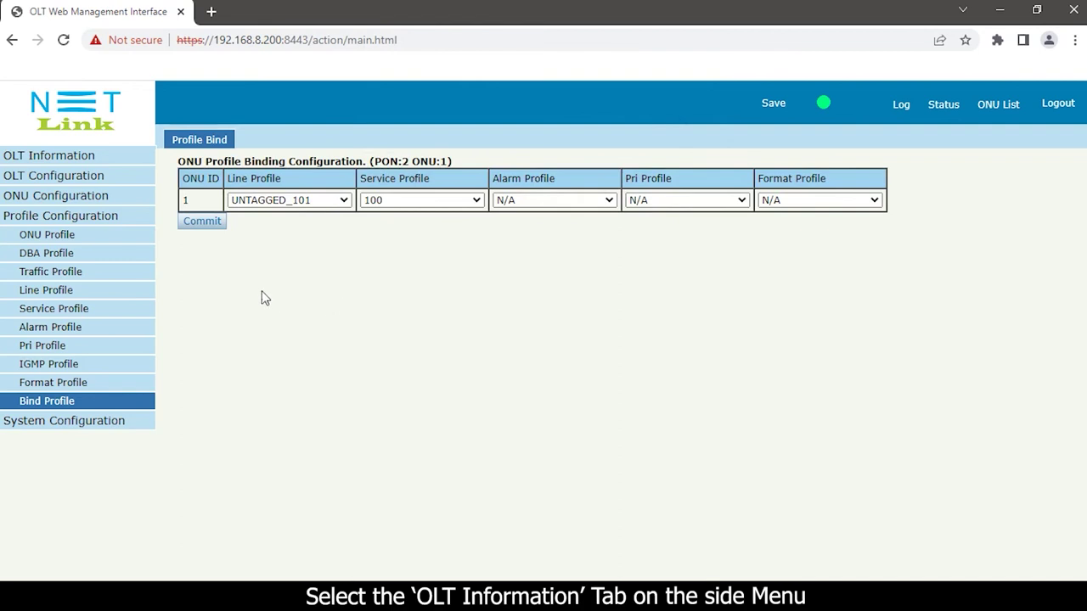
Save the full OLT configuration from the OLT Information page and log out
click(68, 158)
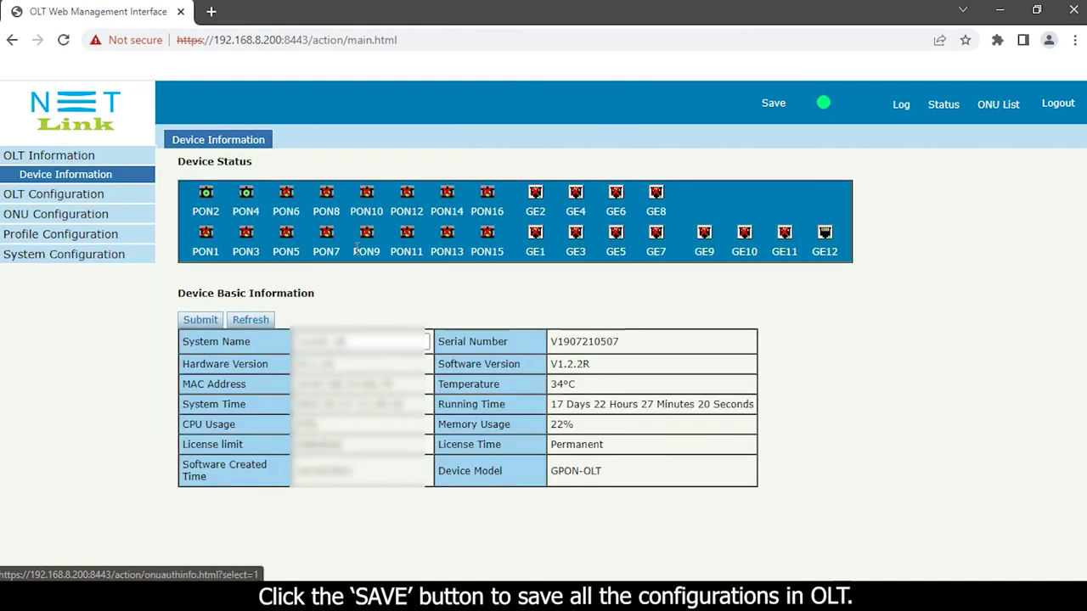
click(771, 107)
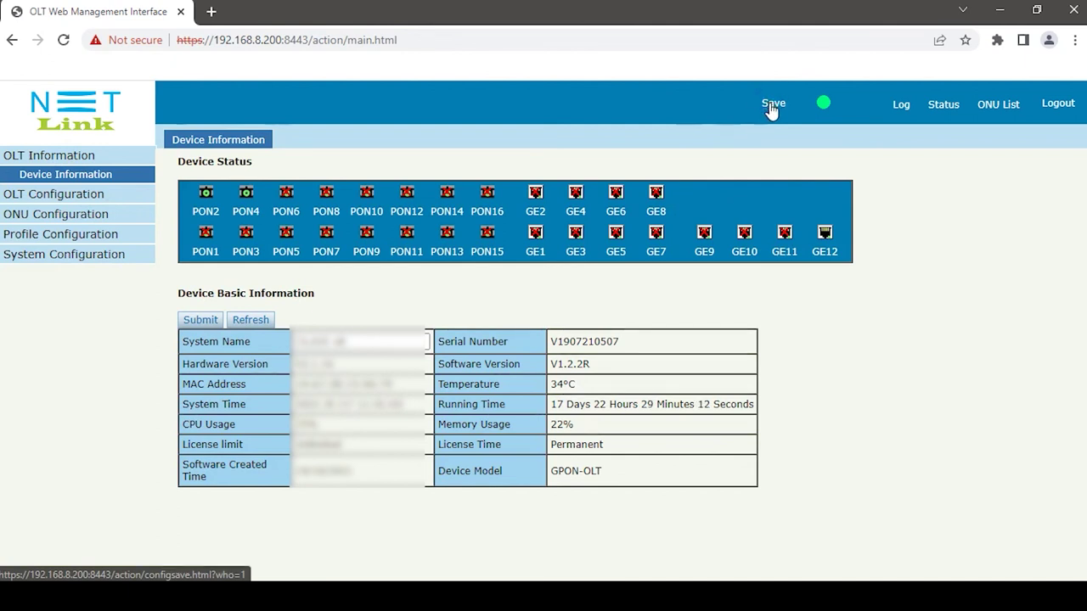
click(1053, 109)
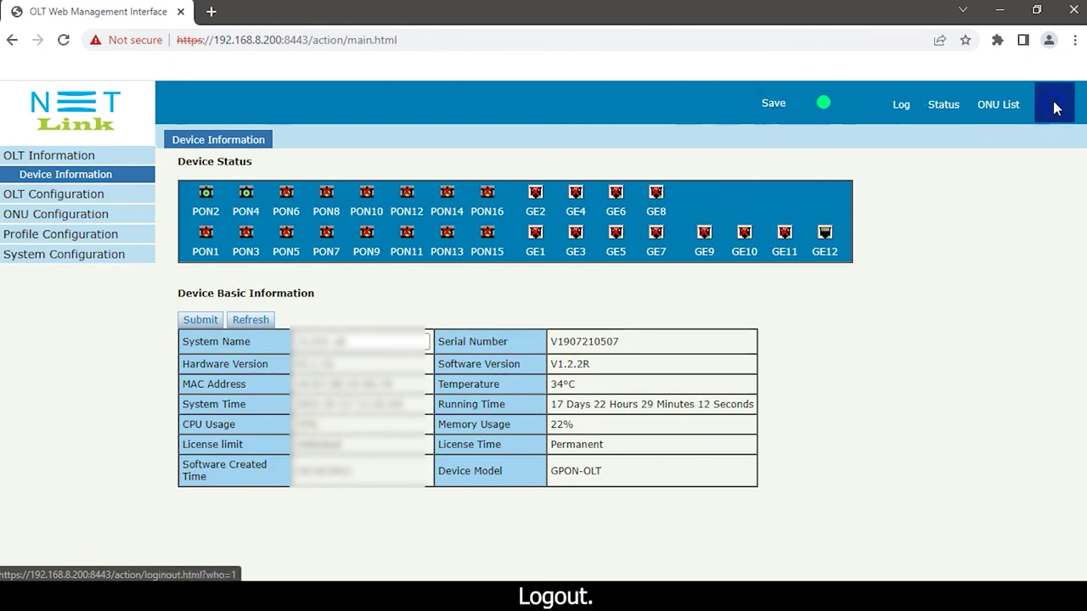